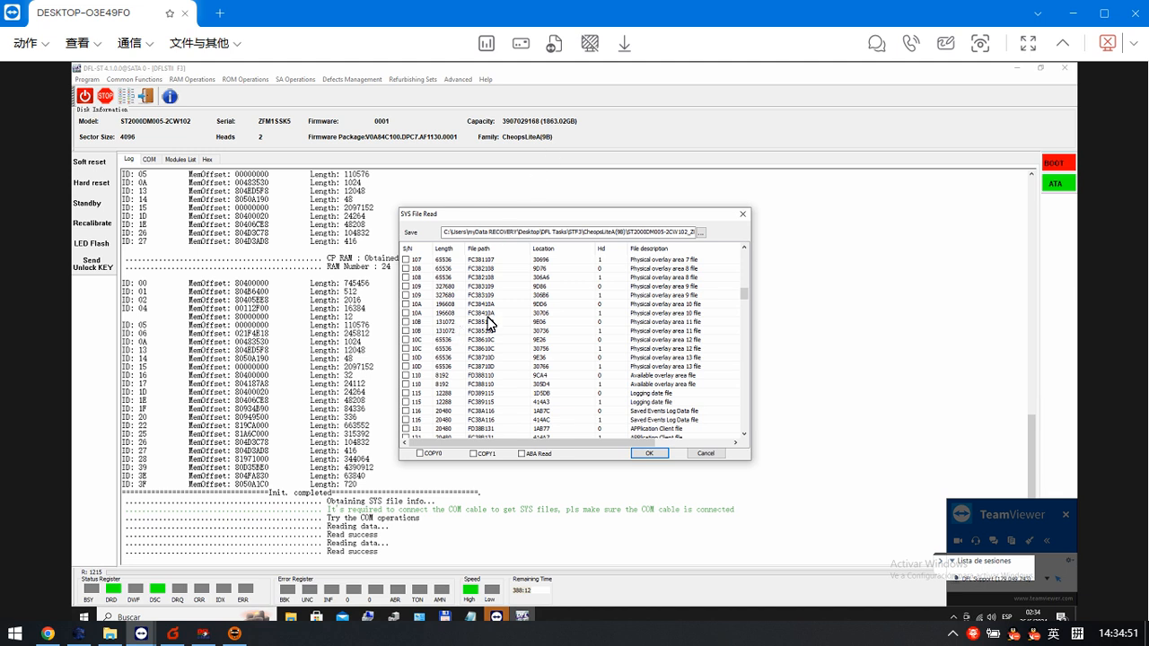
- Cancel the SYS file read and examine the initialization log, the COM terminal and the modules list
left_click(717, 457)
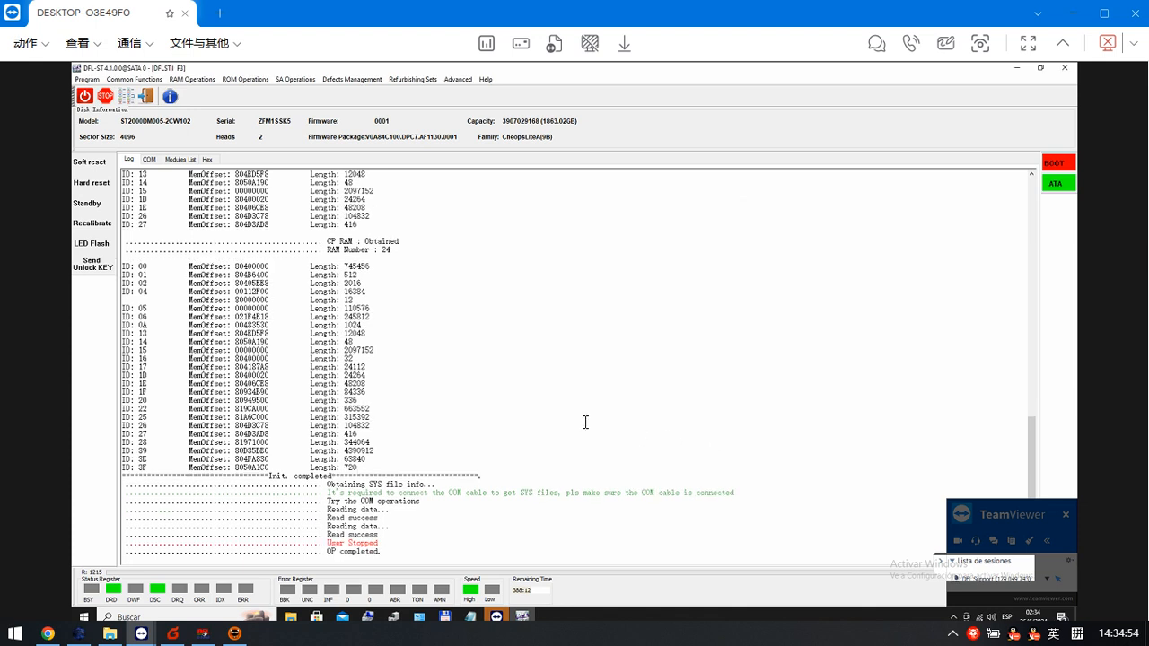
scroll(359, 332, "up", 15)
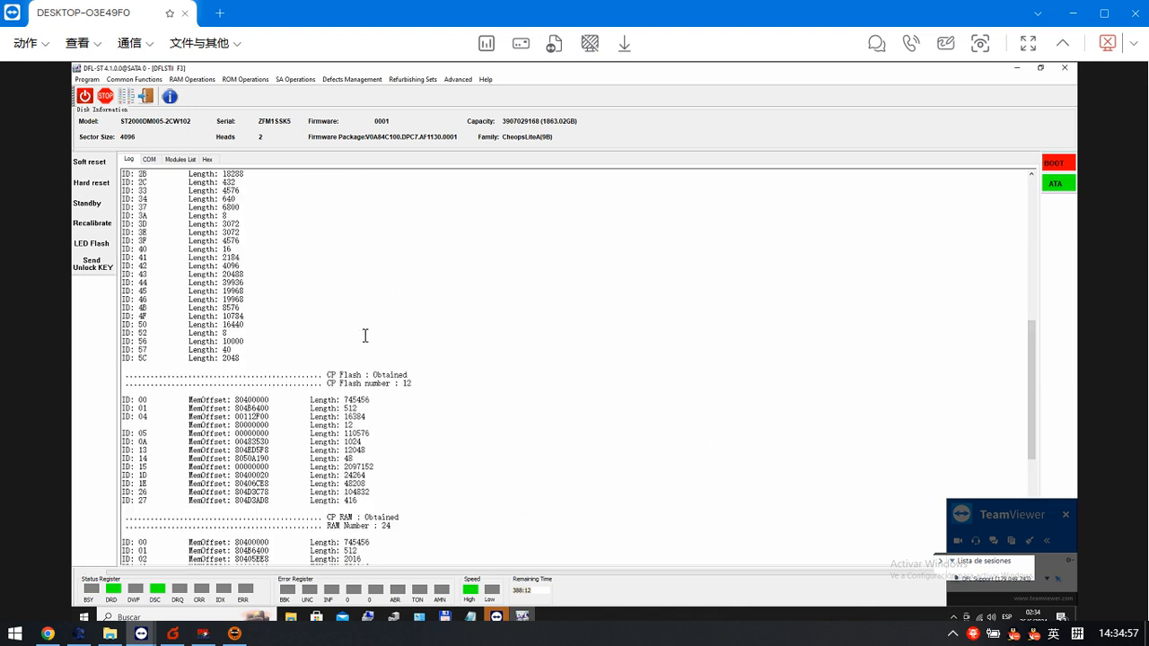
scroll(365, 336, "up", 1)
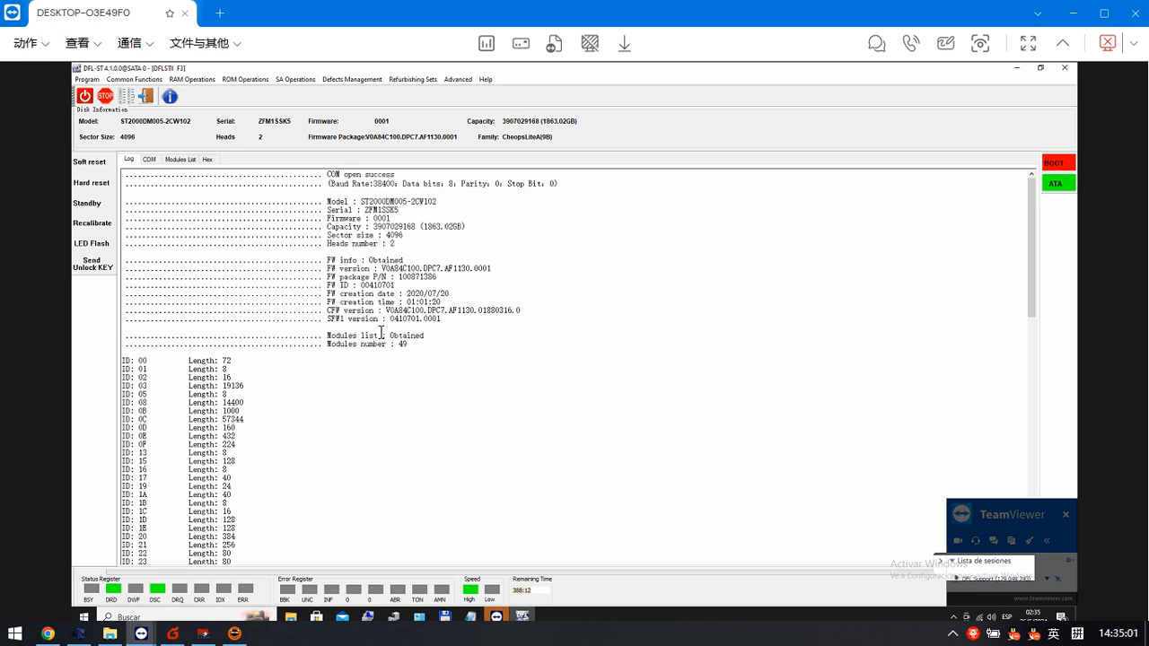
left_click(246, 79)
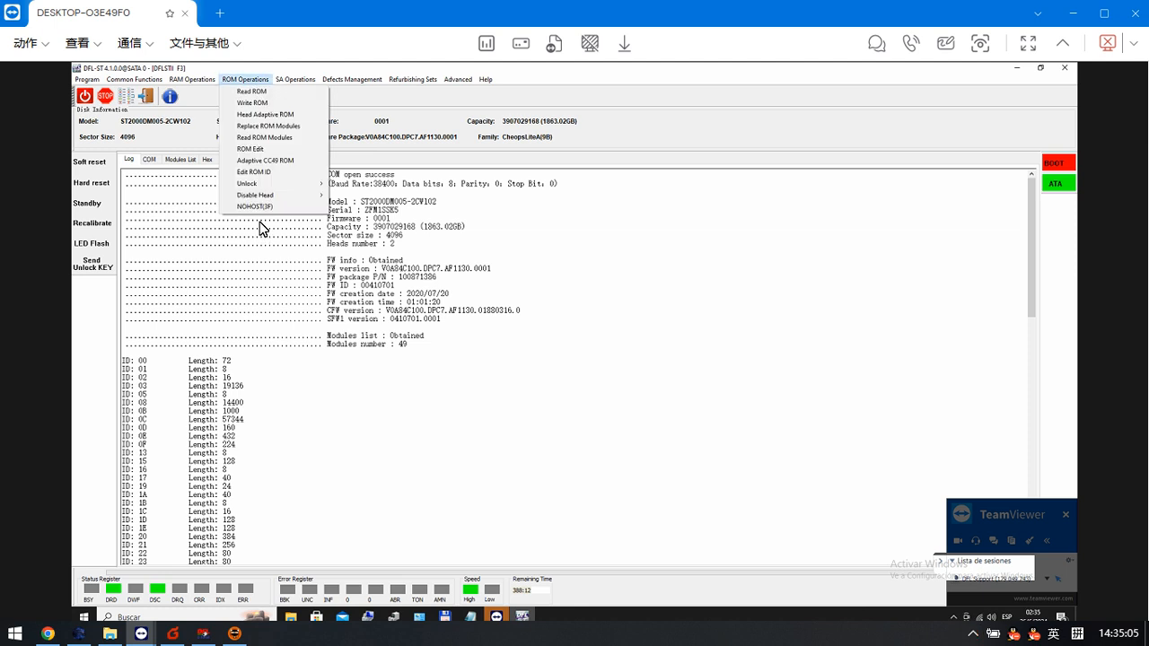
mouse_move(271, 182)
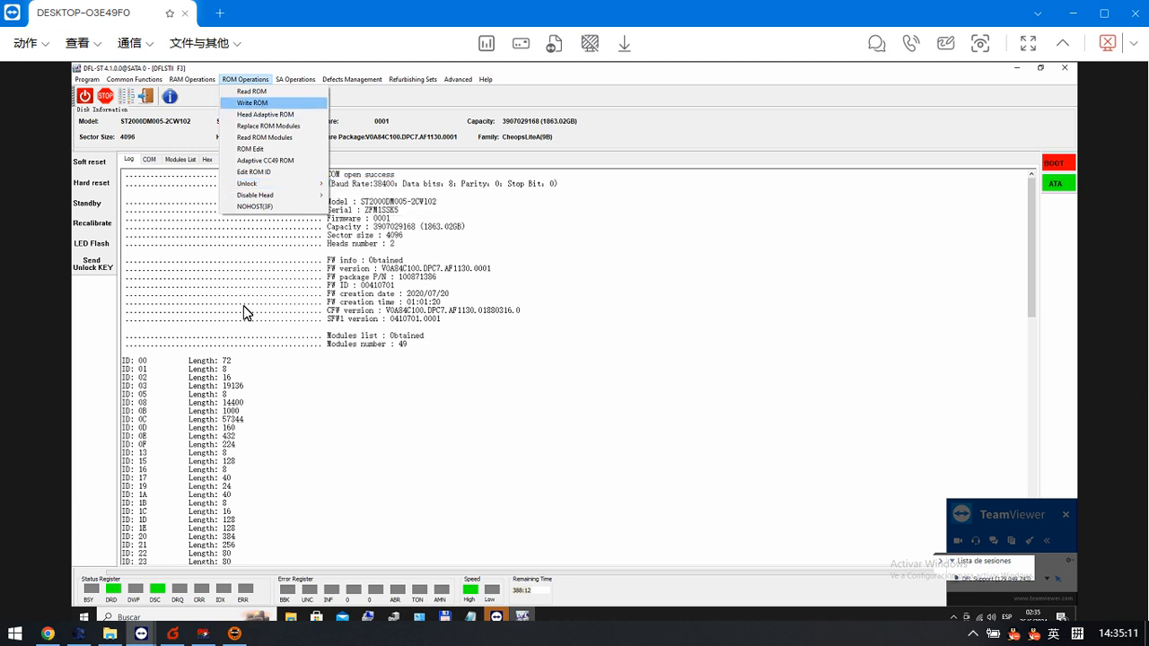
left_click(310, 432)
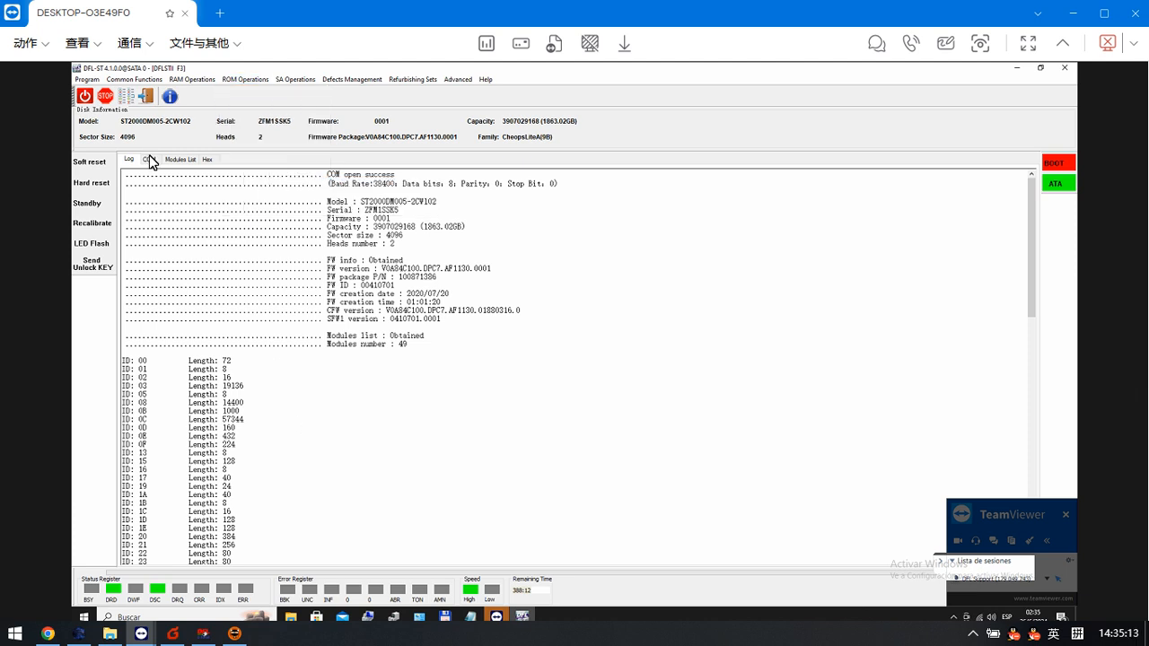
left_click(149, 160)
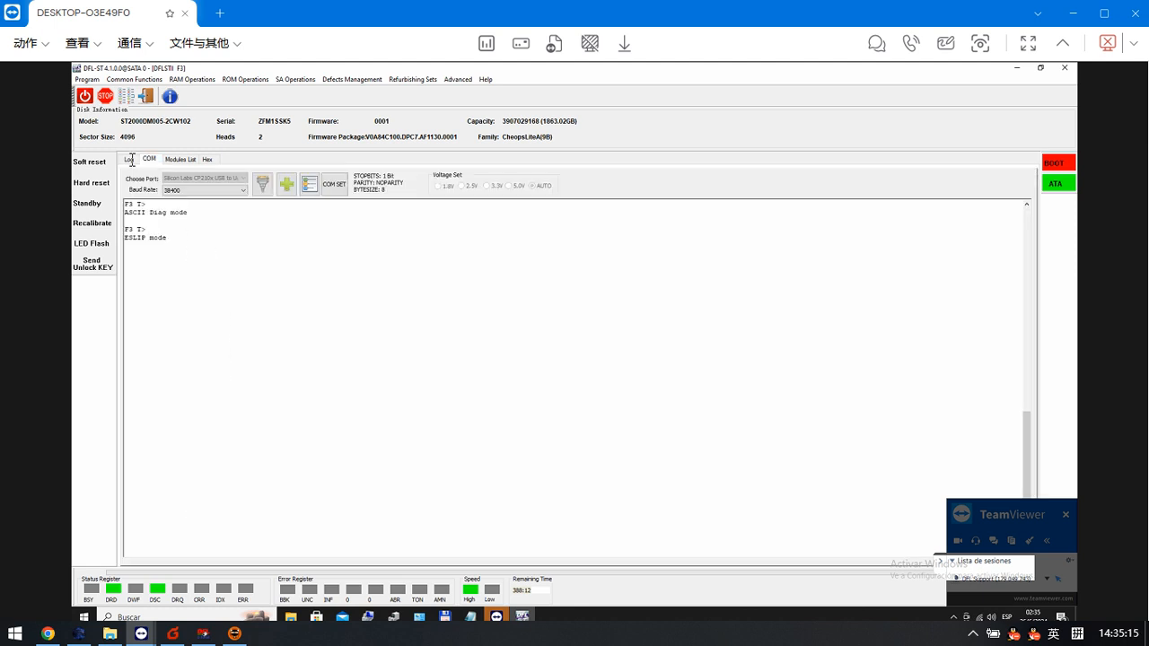
left_click(129, 159)
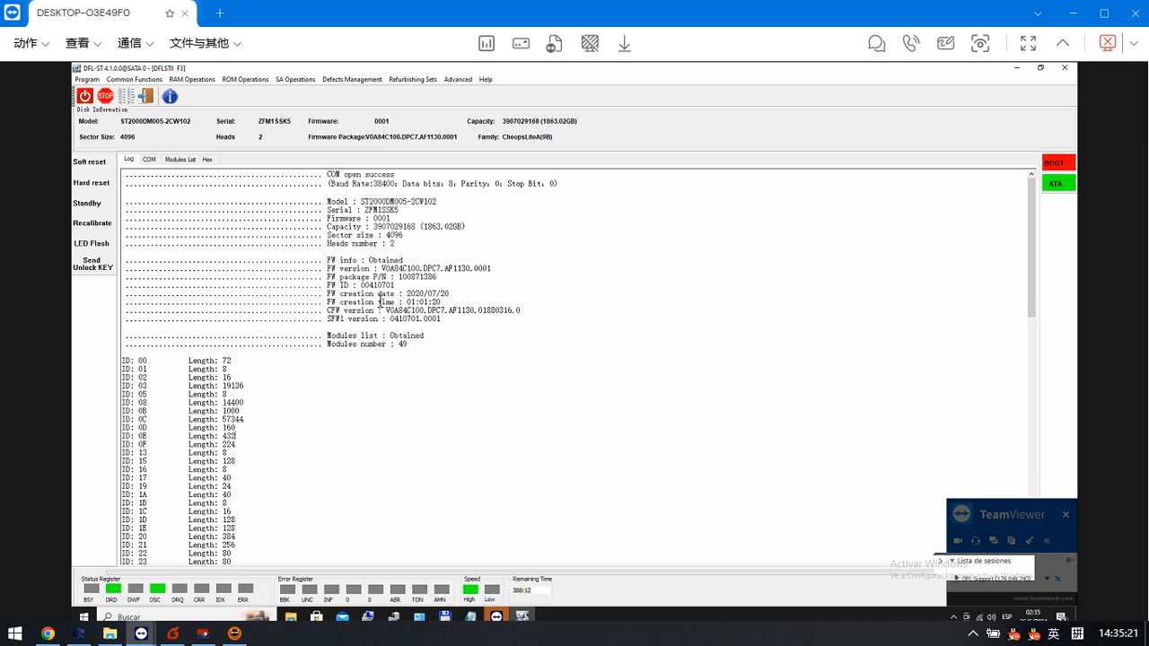
left_click(177, 160)
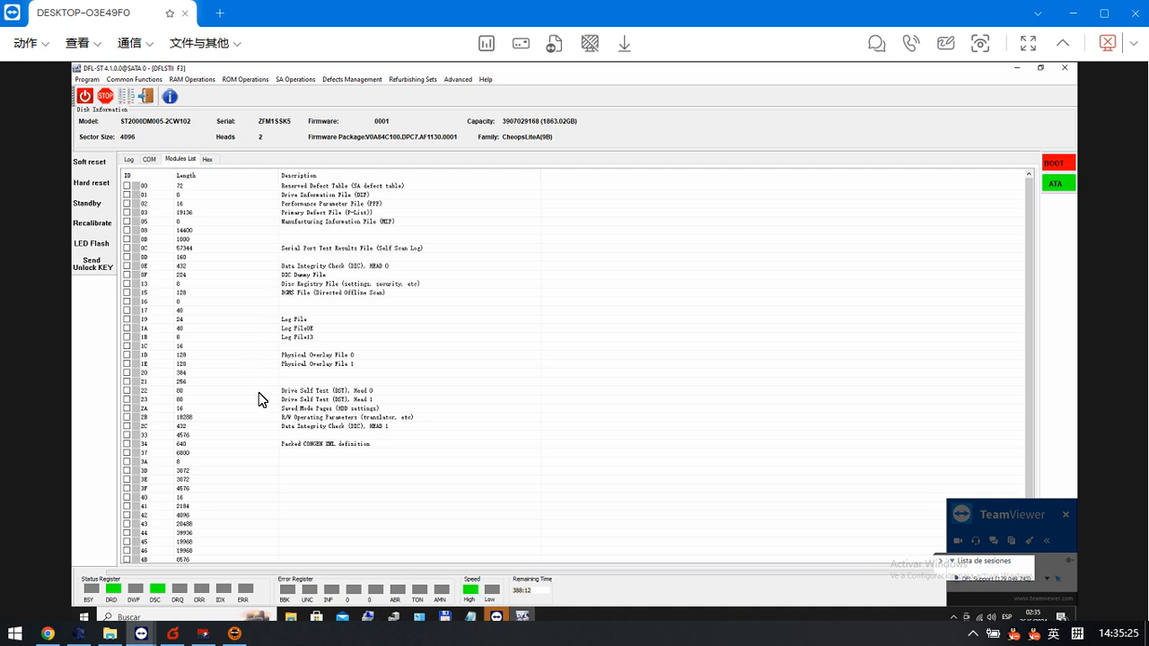
left_click(364, 401)
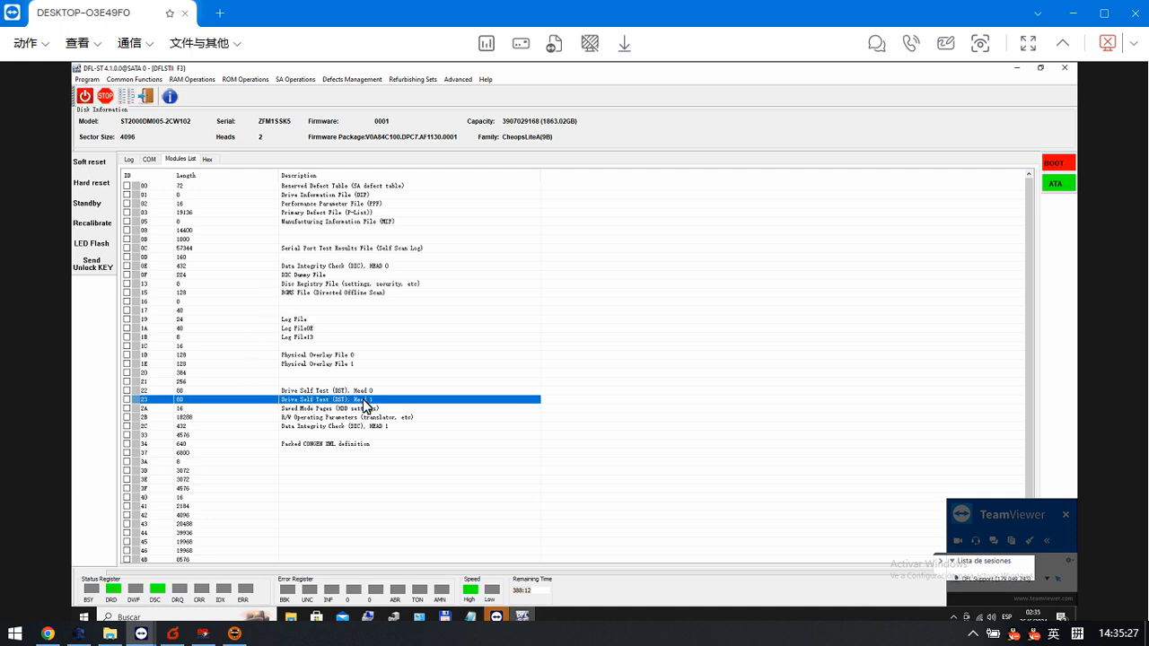
- Start reading SYS files for series .12 in ATA mode and mark files FD36A01B and FD373028
left_click(296, 79)
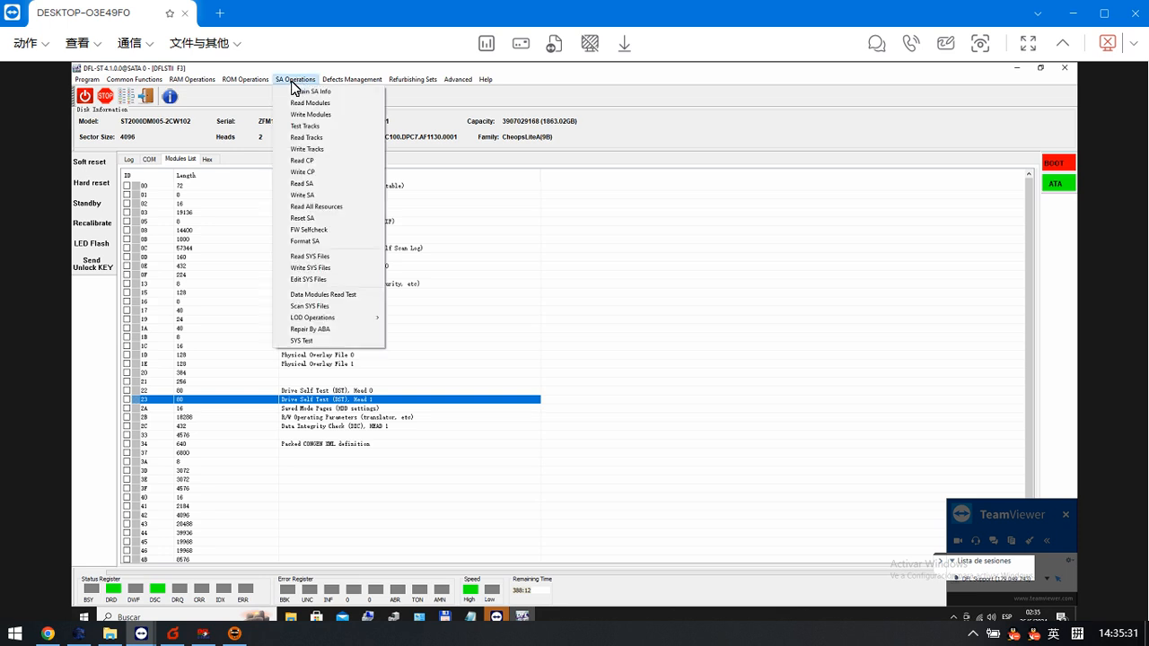
left_click(311, 258)
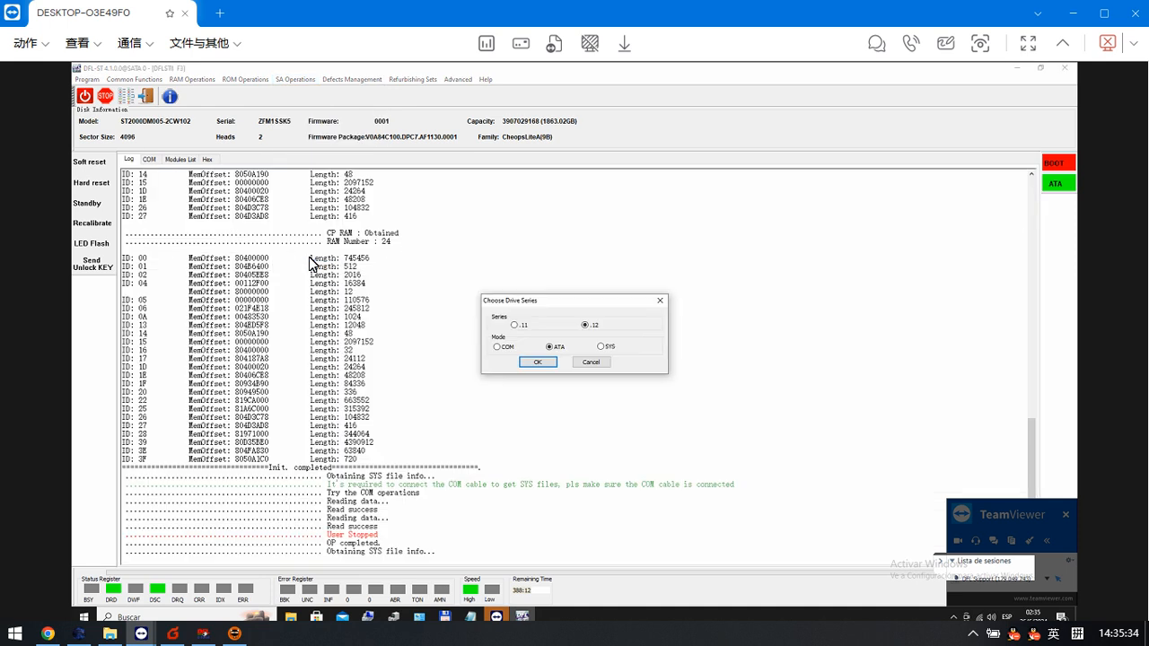
left_click(536, 362)
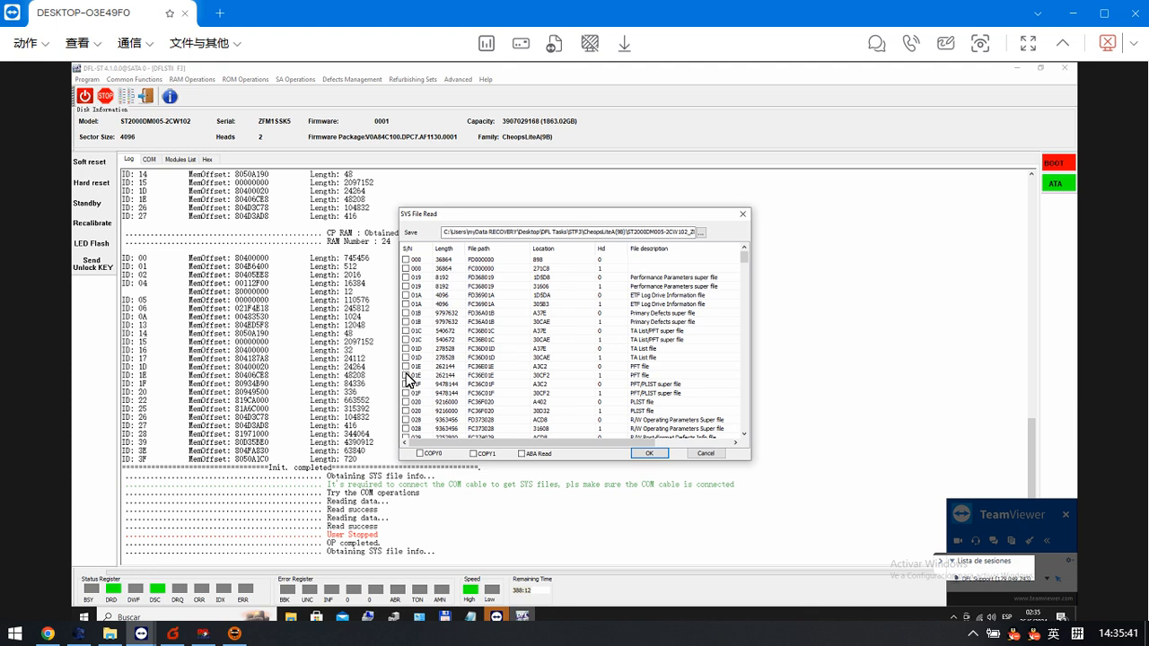
left_click(406, 315)
left_click(406, 420)
- Mark the non-resident grown DST file FC375035 and the saved mode global data file FD38D093
scroll(435, 409, "down", 5)
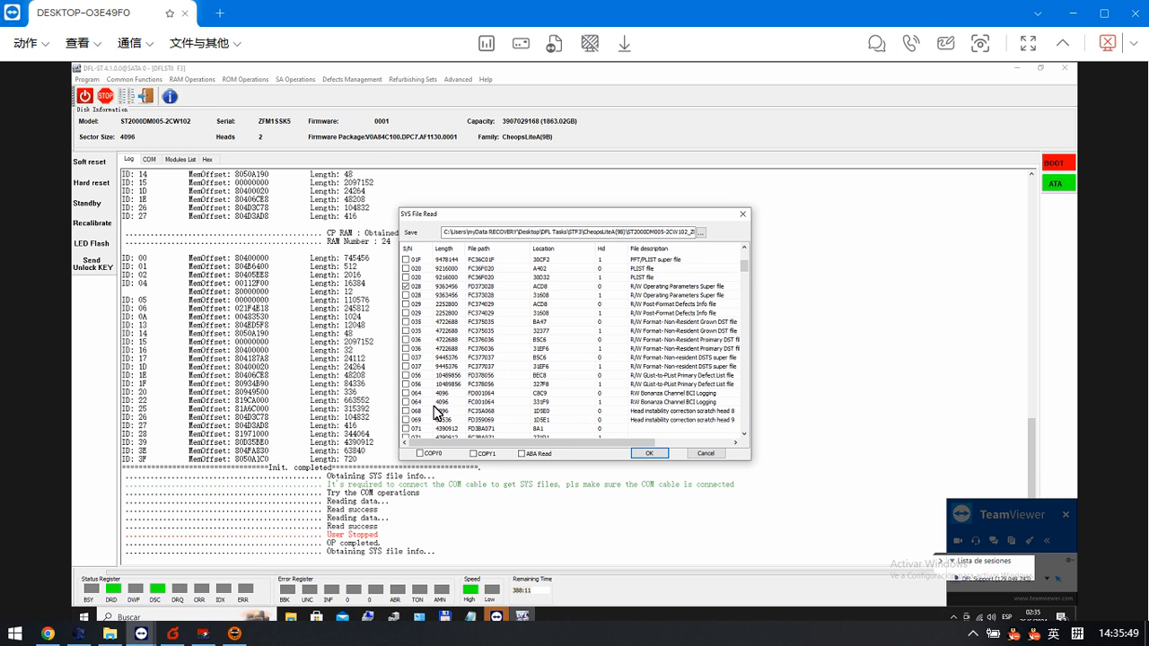
scroll(437, 413, "down", 2)
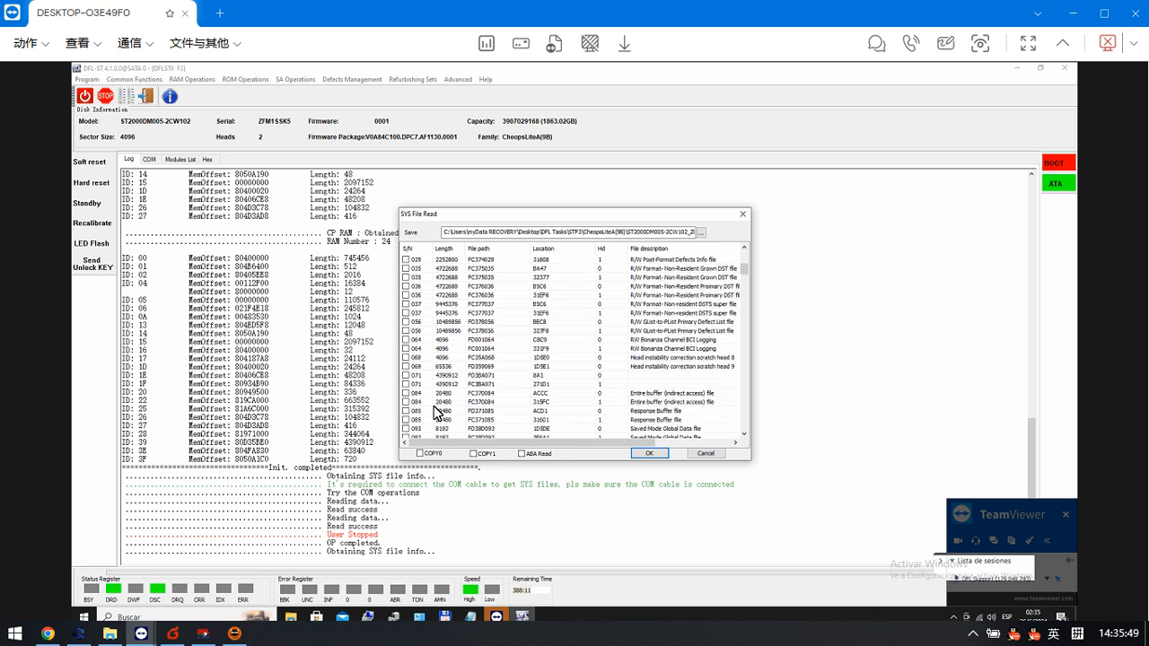
left_click(406, 269)
left_click(413, 429)
- Mark the media cache read segment footer file FC3B9348 and read all marked SYS files
scroll(431, 434, "down", 4)
scroll(431, 434, "down", 4)
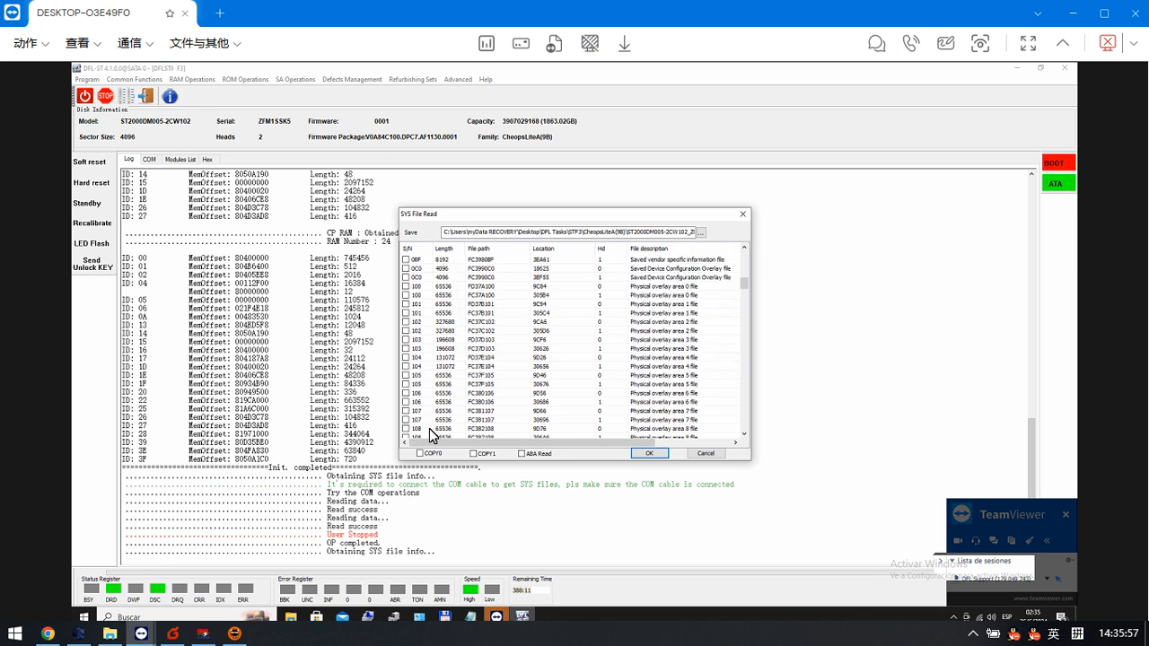
scroll(431, 434, "down", 4)
scroll(431, 435, "down", 4)
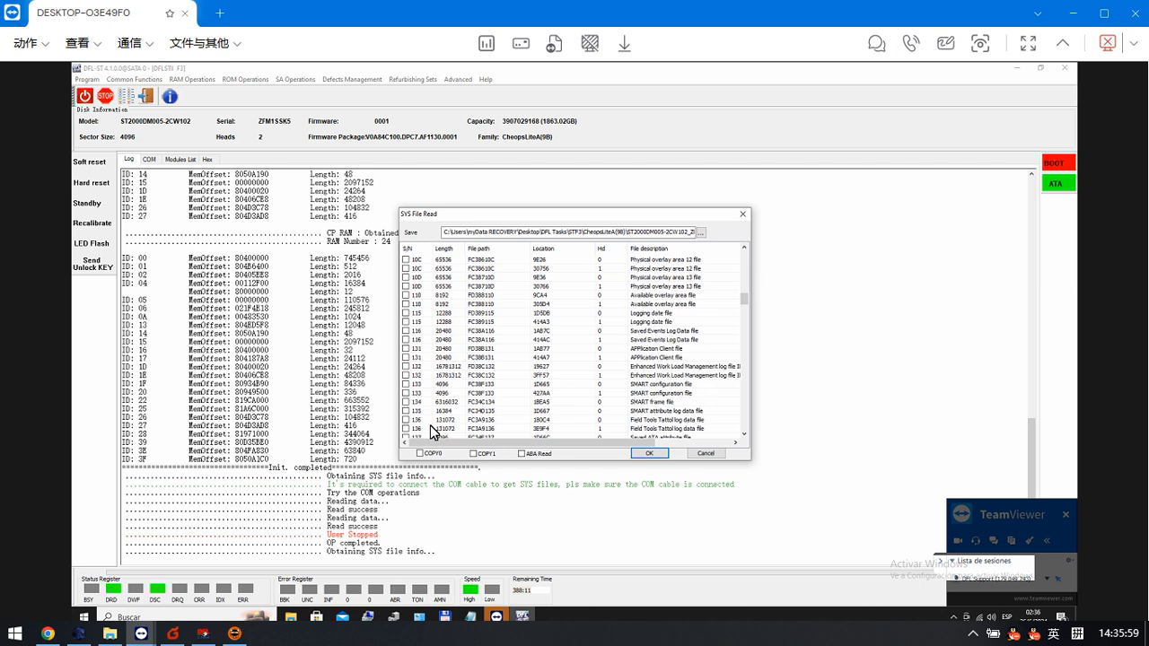
scroll(431, 432, "down", 15)
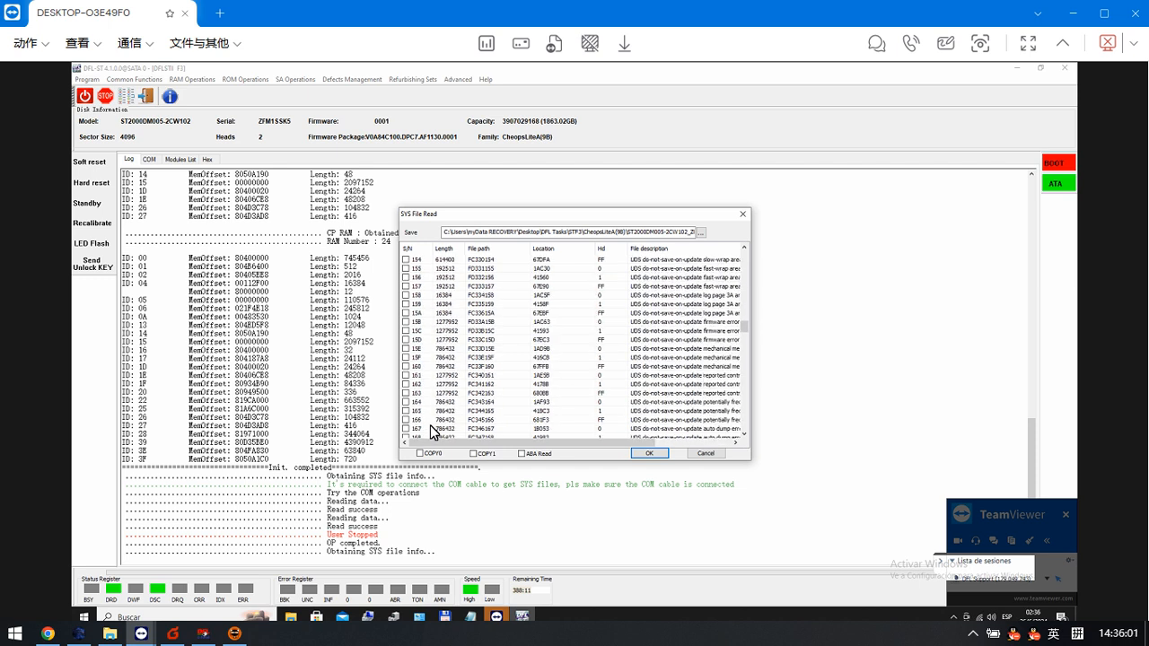
scroll(430, 431, "down", 3)
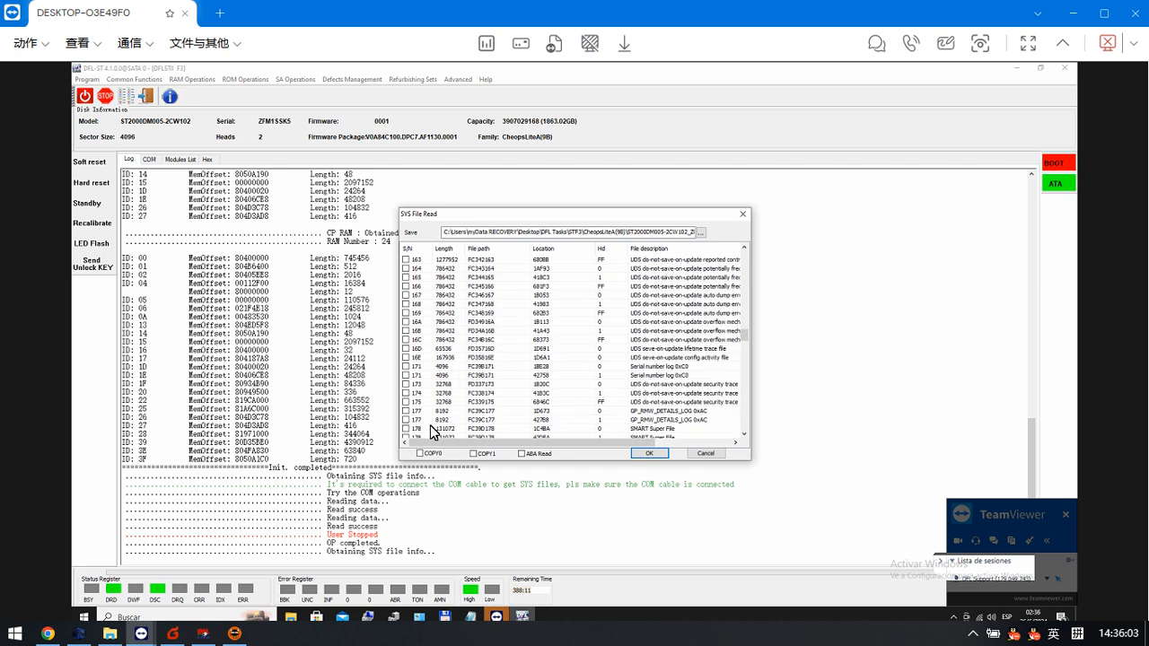
scroll(430, 431, "down", 2)
scroll(434, 432, "up", 2)
scroll(430, 431, "down", 15)
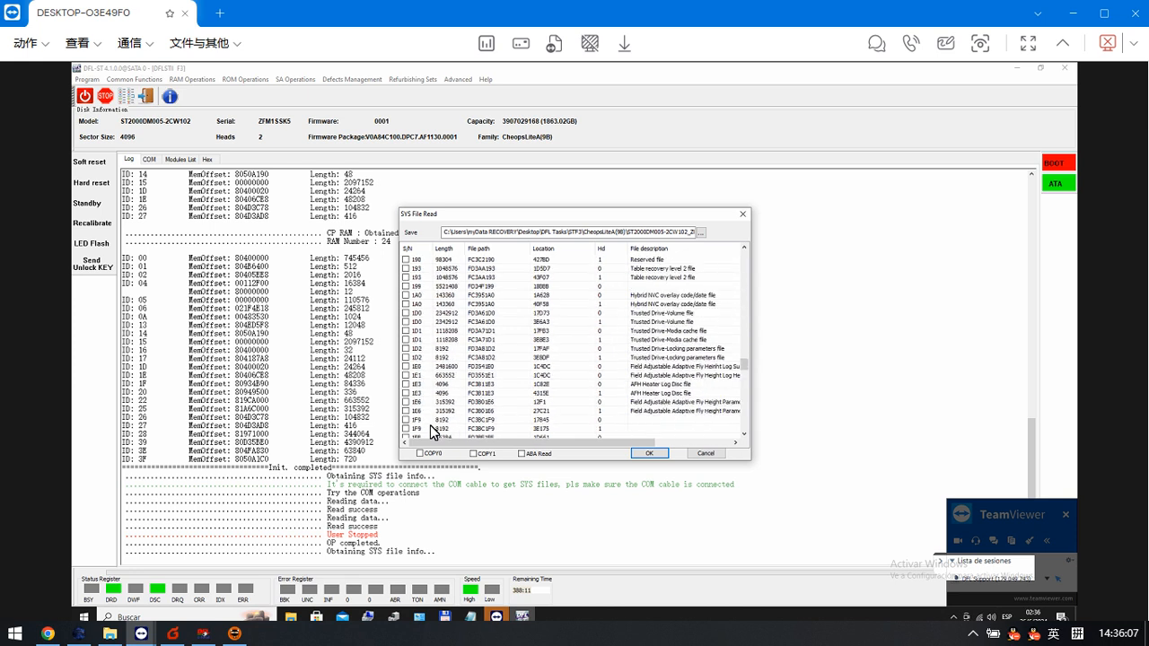
scroll(430, 432, "down", 5)
scroll(431, 431, "down", 5)
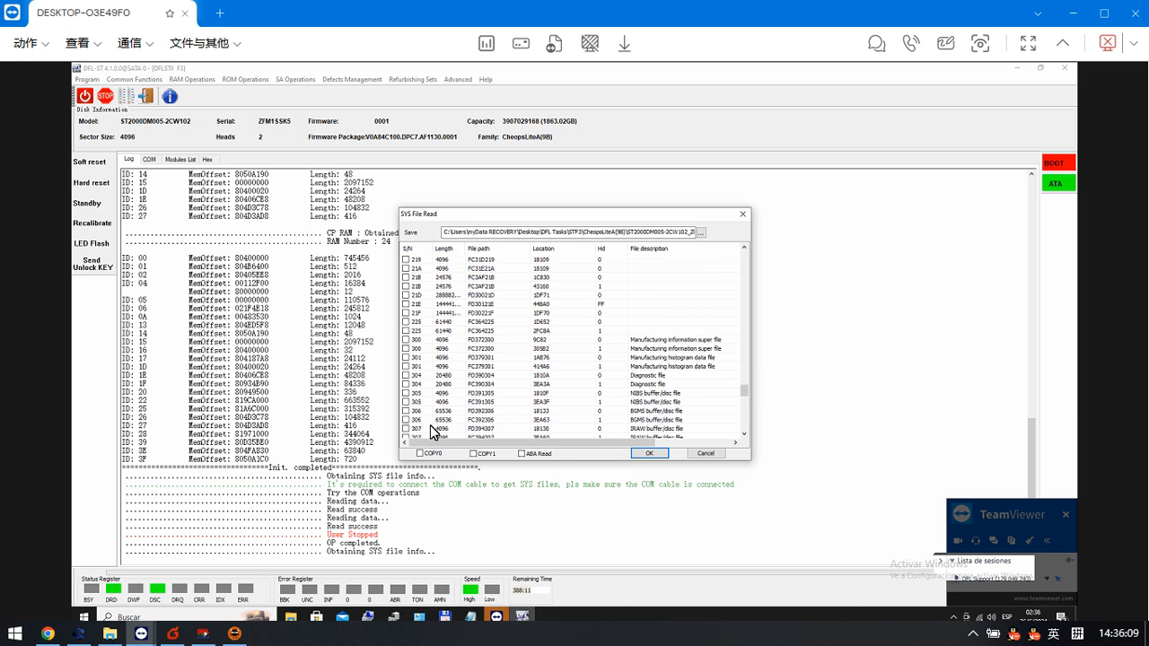
scroll(430, 431, "down", 8)
scroll(430, 429, "down", 3)
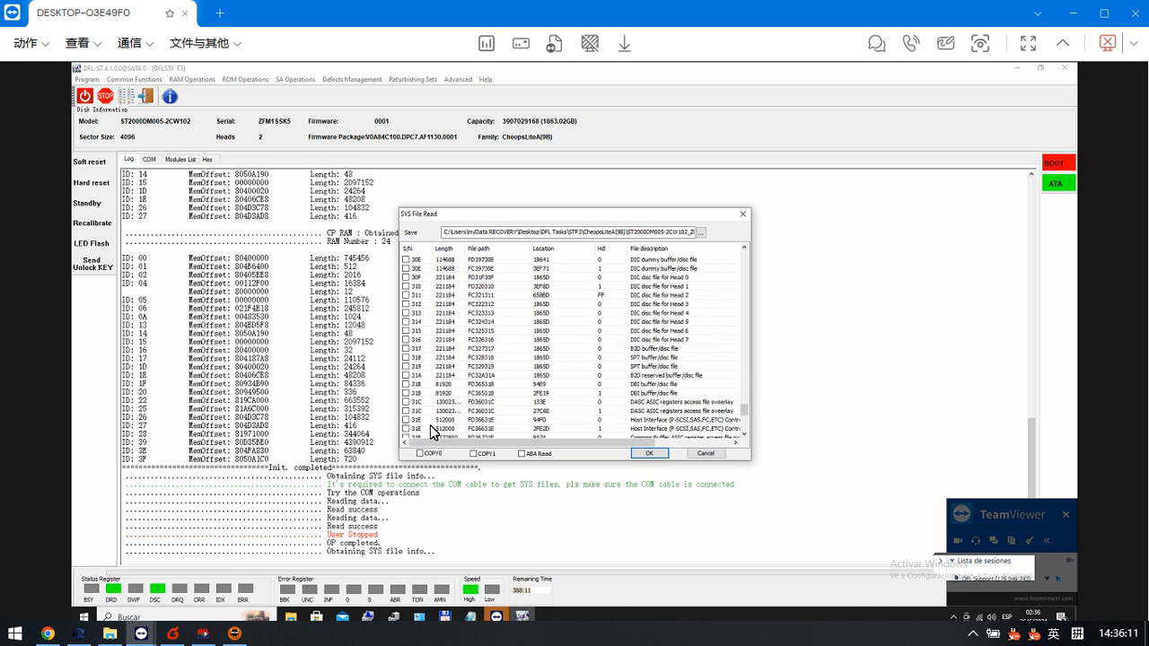
scroll(430, 429, "down", 12)
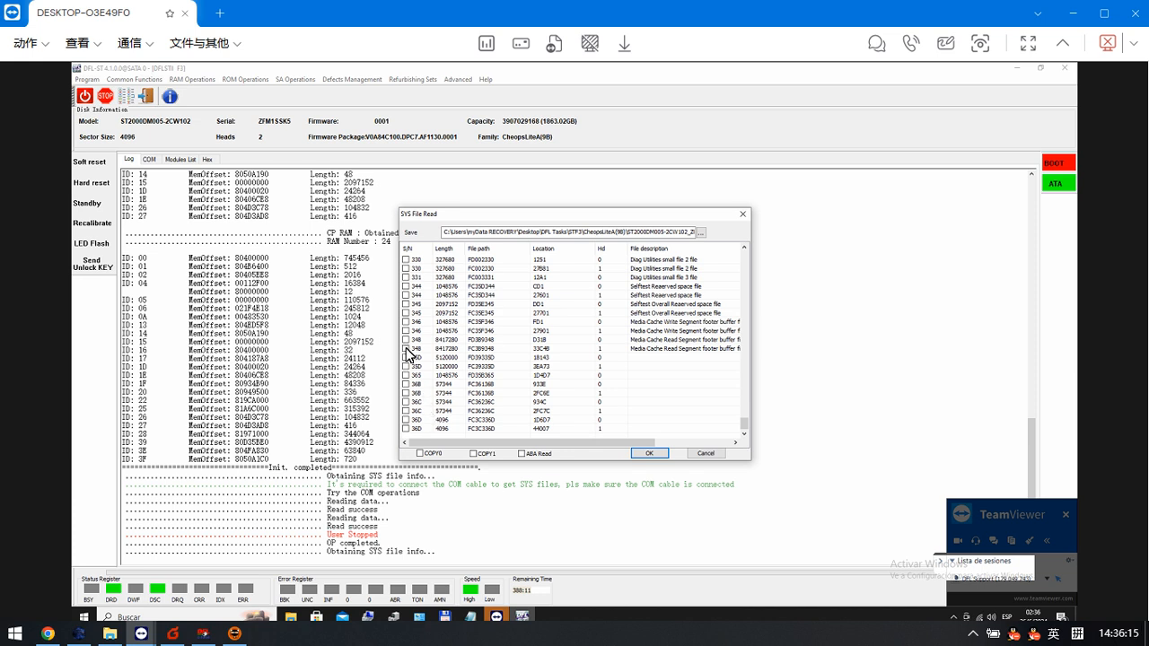
left_click(652, 453)
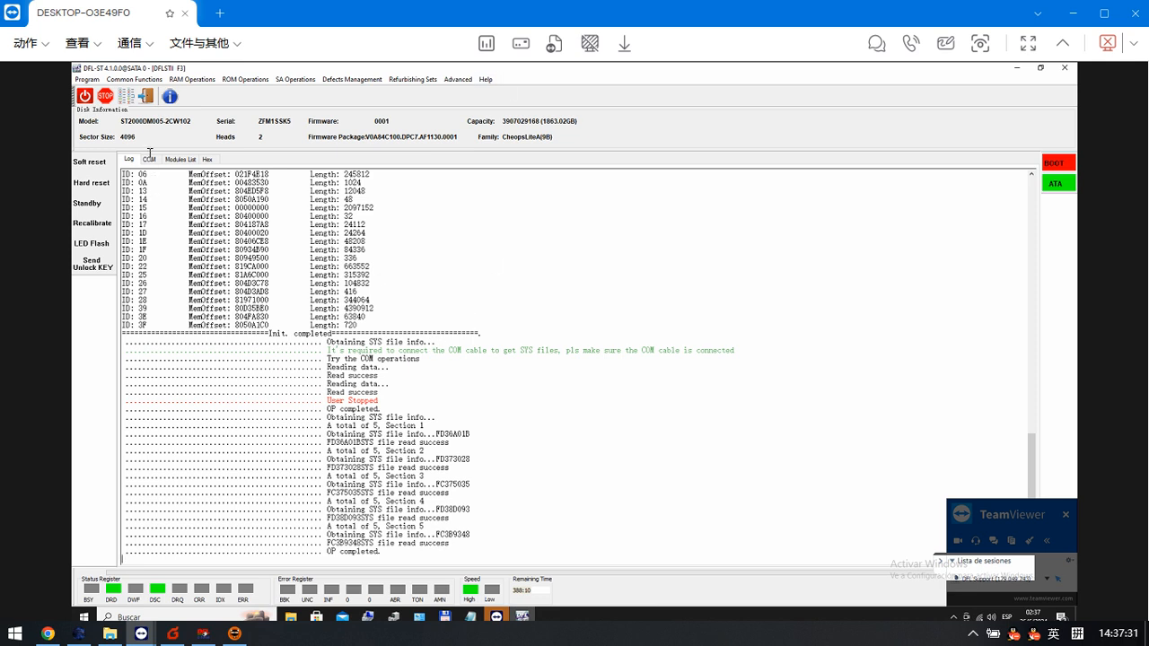
- Switch the COM terminal to ASCII diagnostic mode and list the reassigned sectors with V4
left_click(149, 160)
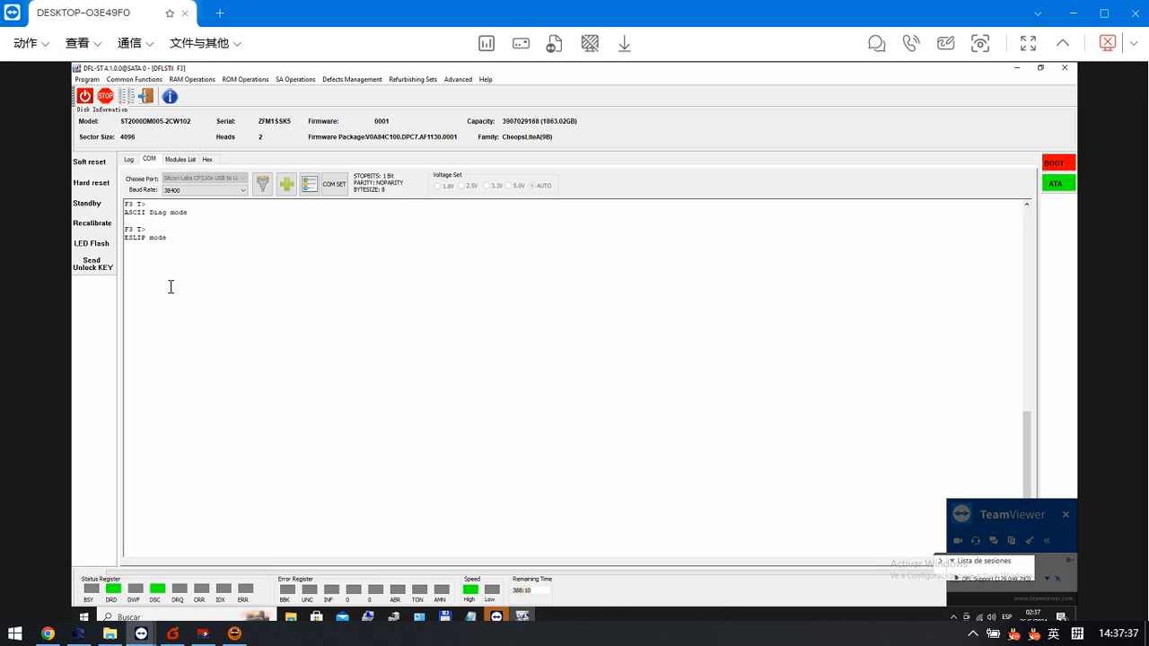
key("ctrl+z")
type("V4")
key("Return")
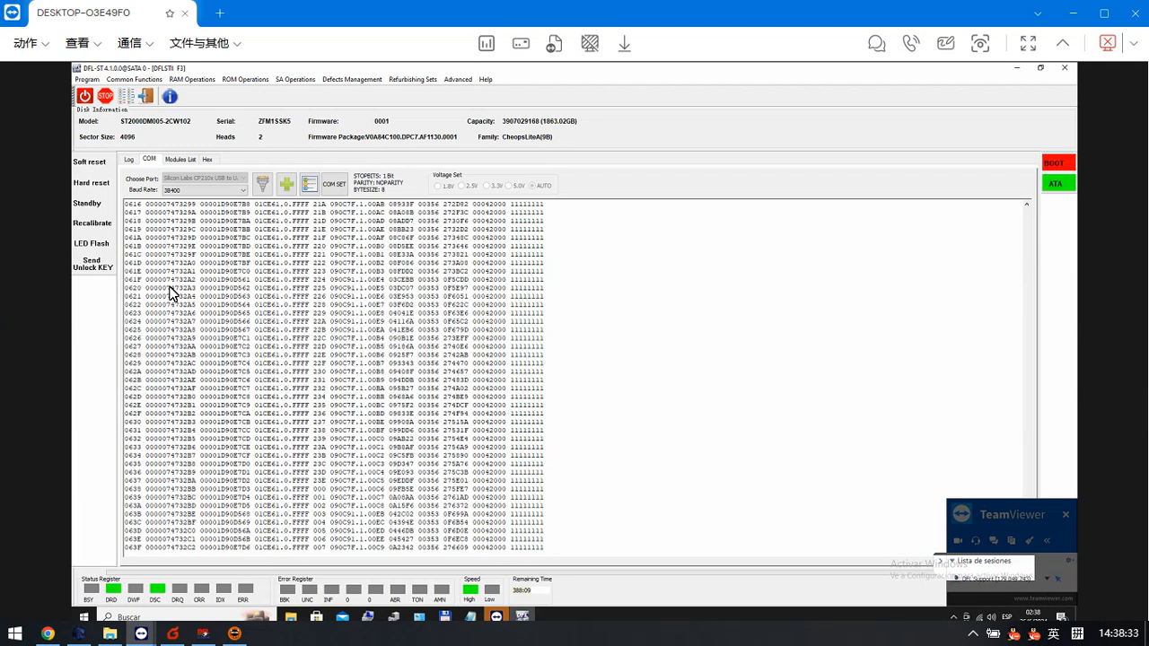
- Power-cycle the drive and send the unlock key to regain access to the diagnostic terminal
left_click(84, 96)
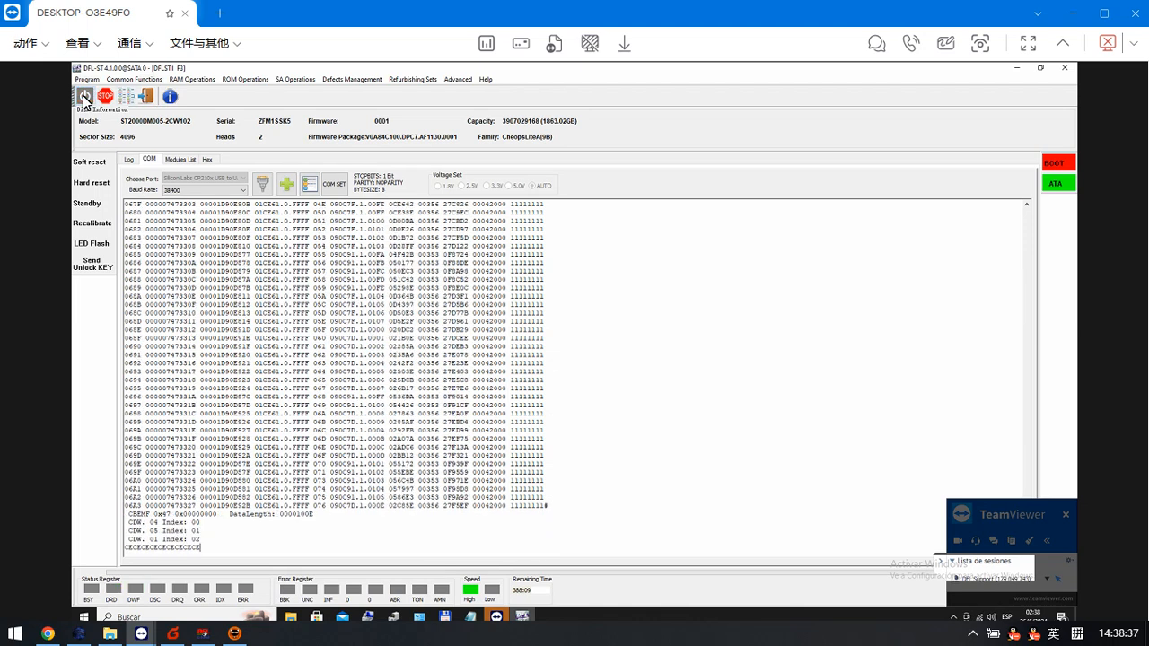
left_click(83, 96)
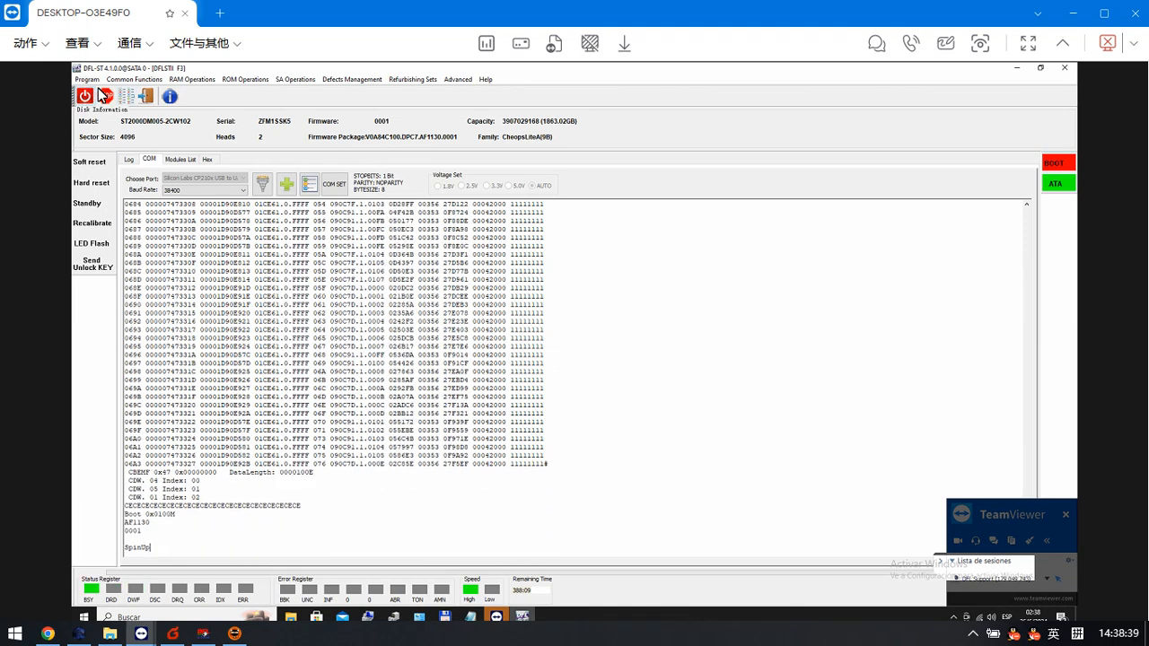
left_click(105, 269)
left_click(104, 269)
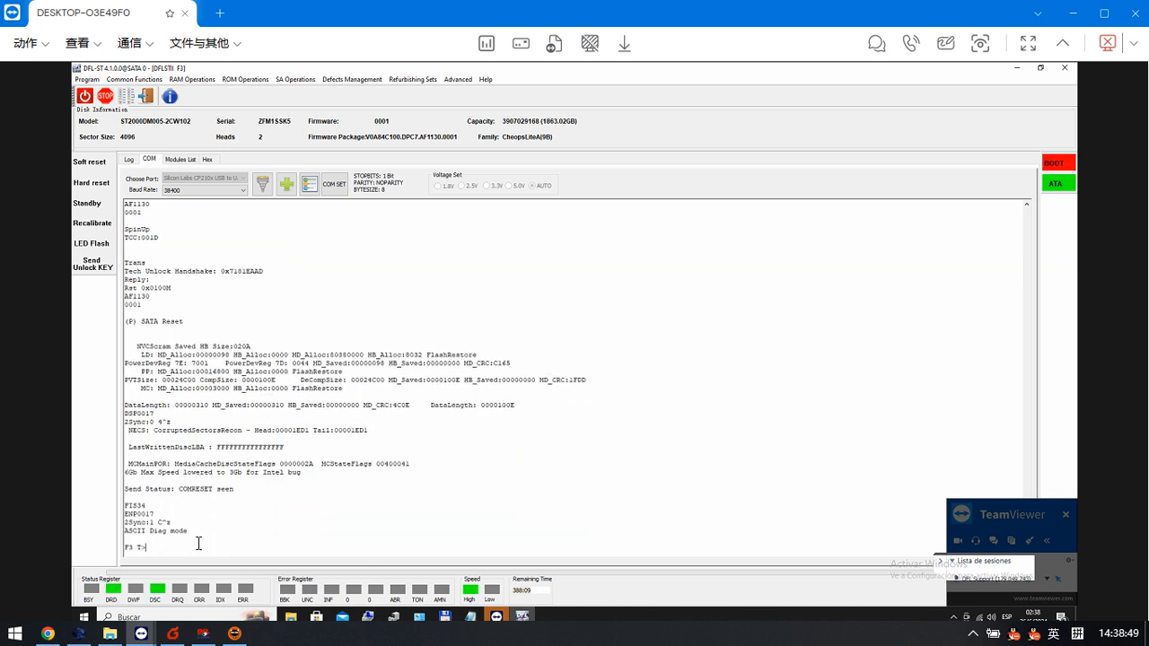
- Run the command i4,1,22 at the F3 T> prompt
type("i4,1,22")
key("Return")
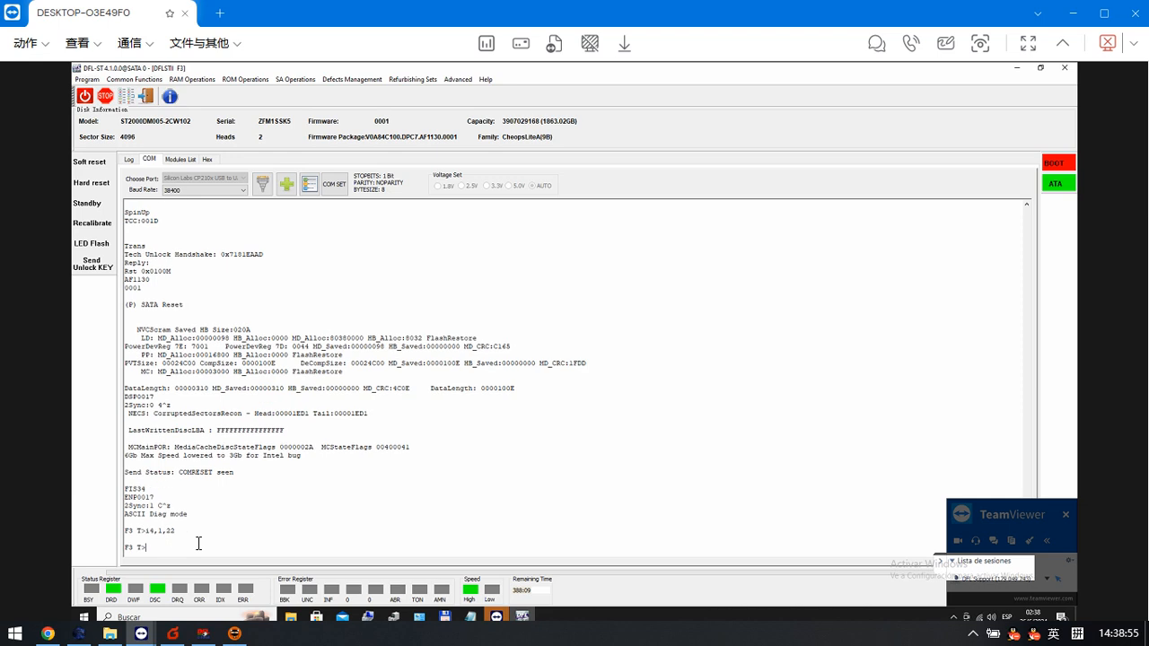
- List the reassigned sectors with V4 and the non-resident G-List with V40
type("V4")
key("Return")
type("V4")
key("Return")
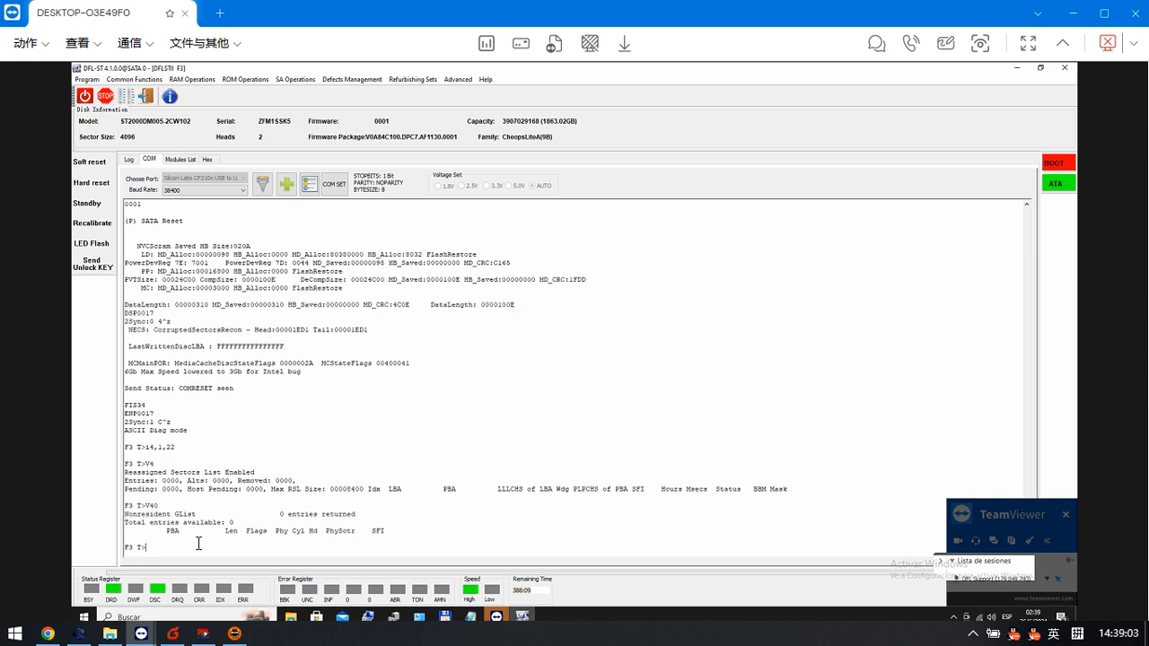
type("m0,6,")
key("BackSpace")
key("BackSpace")
key("BackSpace")
key("BackSpace")
key("BackSpace")
type("i1N")
key("BackSpace")
key("BackSpace")
type("^")
key("Return")
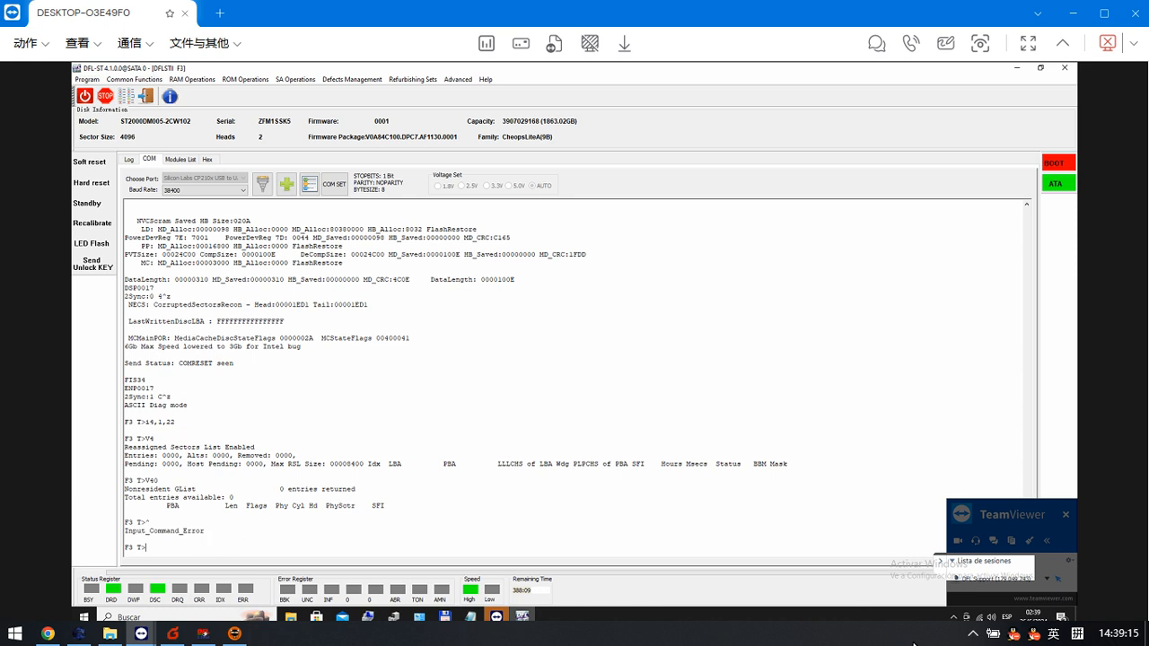
- Enter the command /1N1 in the TeamViewer chat message field and copy it to the clipboard
left_click(1007, 617)
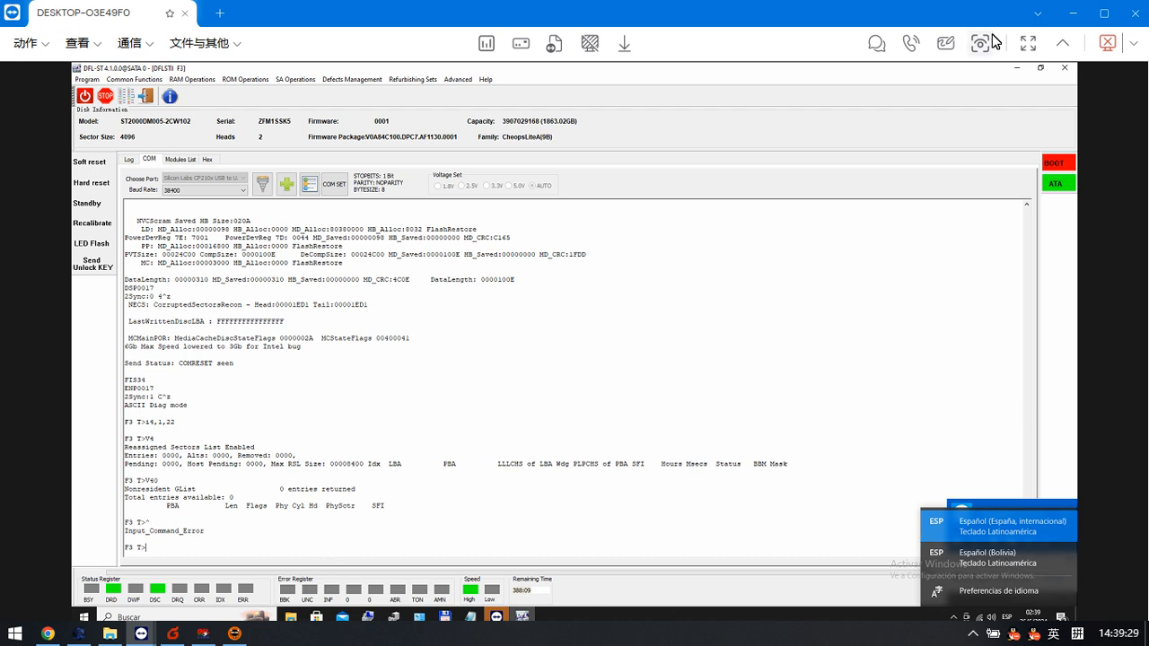
left_click(875, 45)
left_click(918, 576)
type("/I")
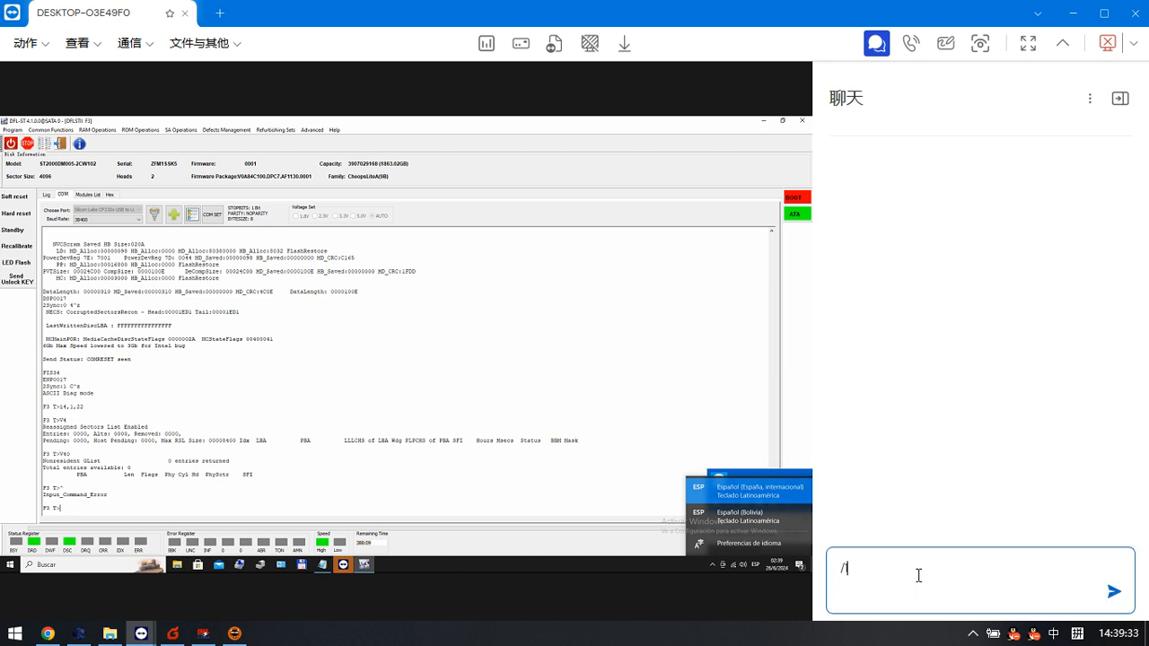
type("N1")
left_click_drag(905, 572, 837, 572)
right_click(839, 570)
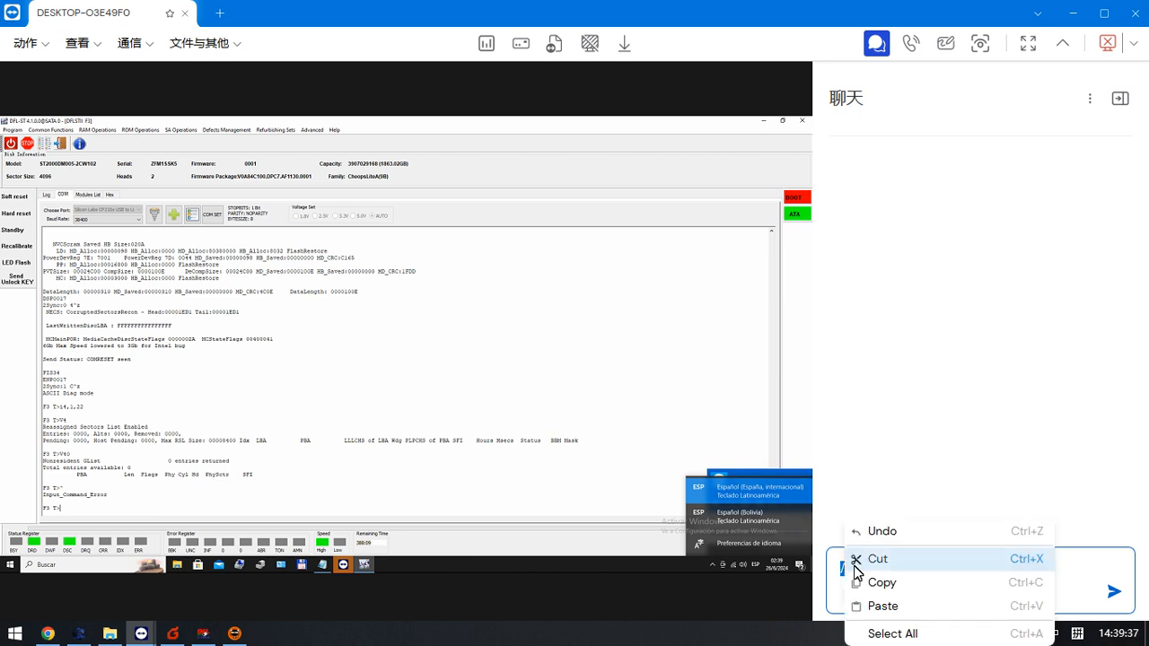
left_click(891, 583)
- Paste /1N1 at the F3 T> prompt and run it to clear the drive's SMART data
left_click(99, 508)
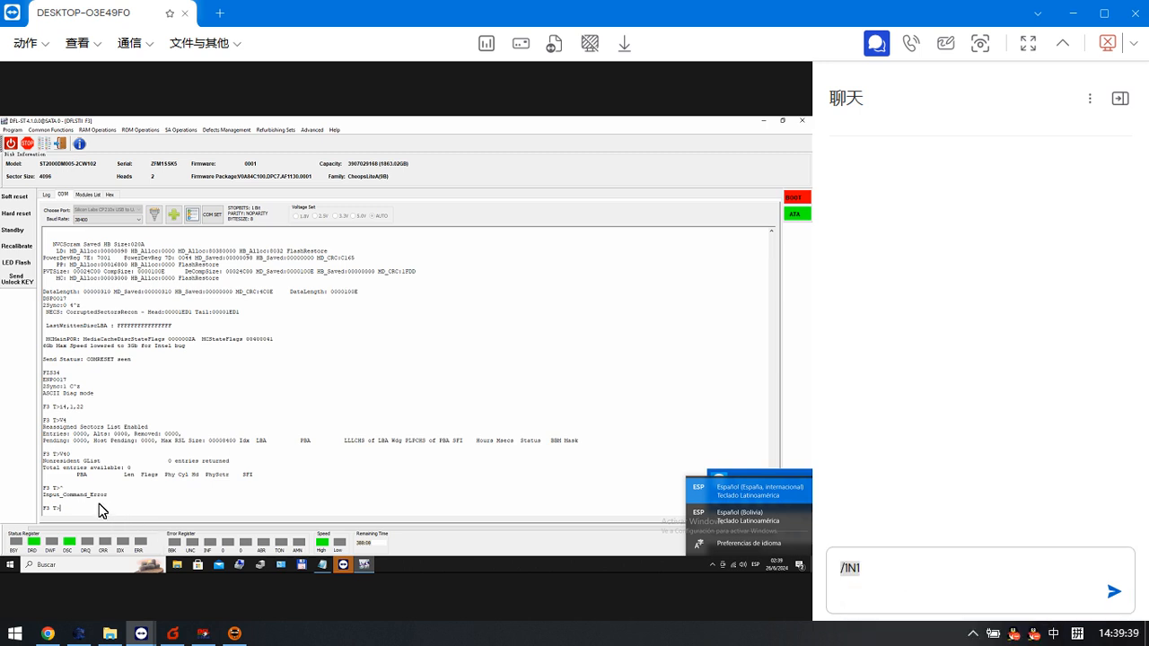
right_click(90, 506)
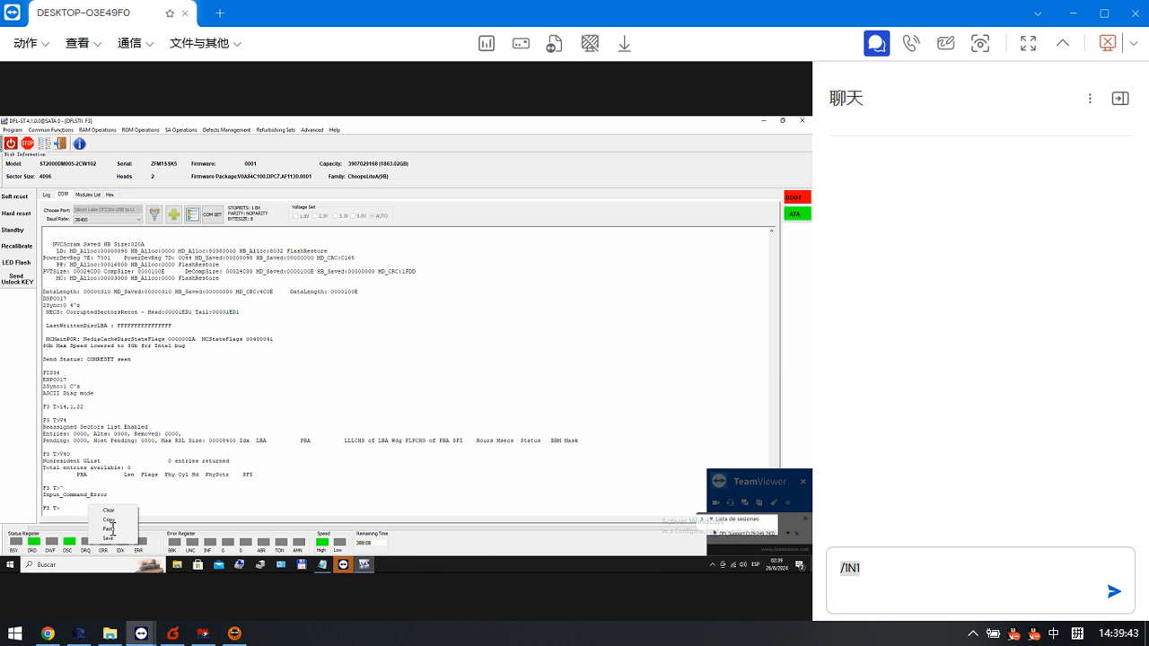
left_click(118, 529)
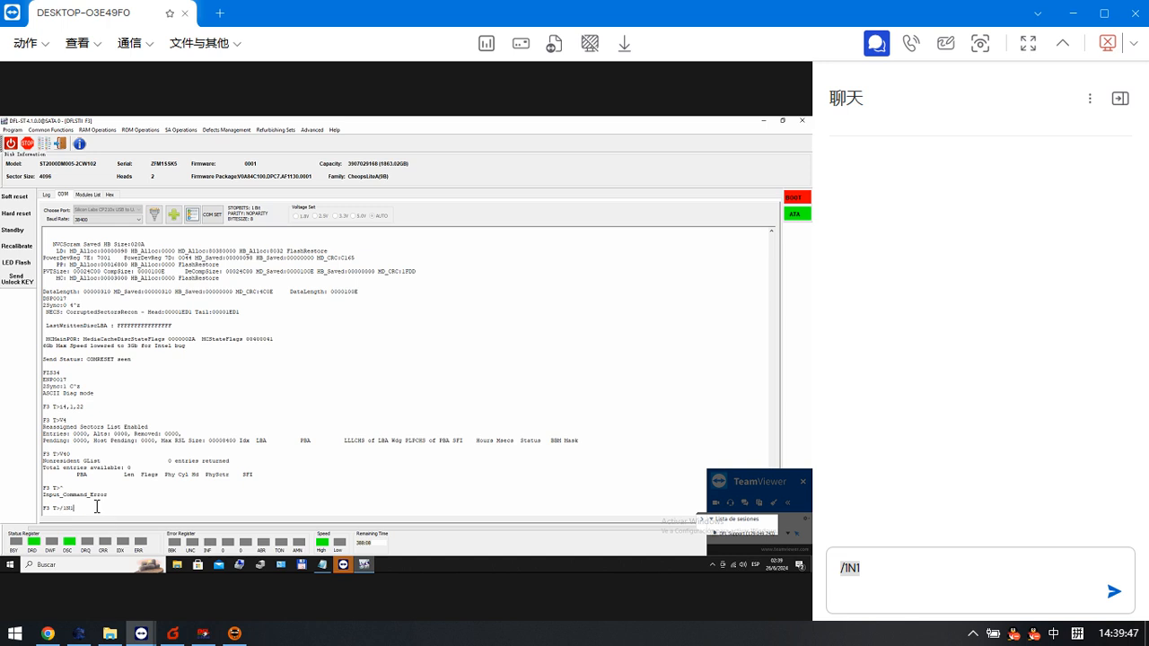
key("Return")
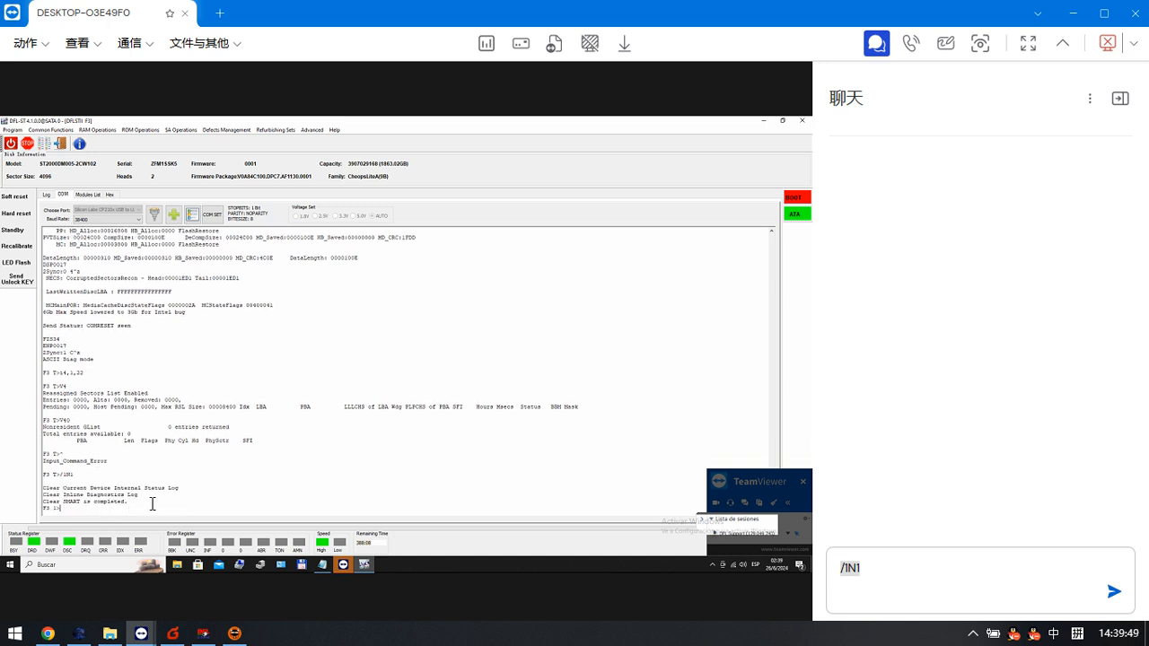
- Return the diagnostic terminal from level 1 to the F3 T> level
type("4")
key("Return")
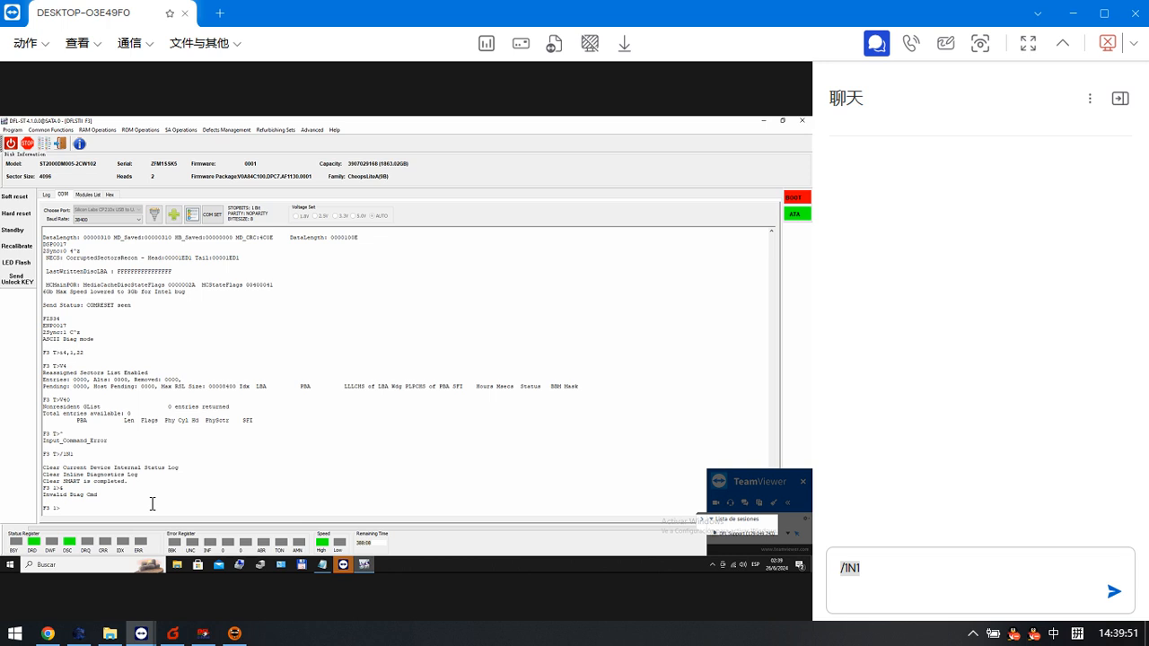
key("ctrl+z")
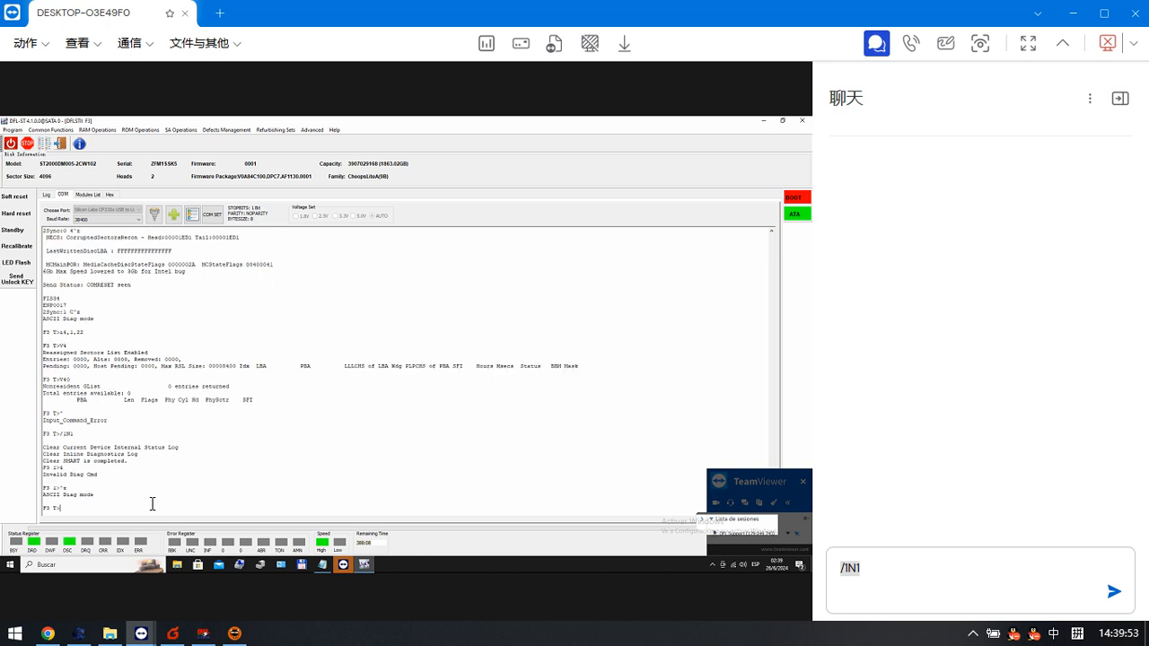
- Start the user partition format with m0,6,3,,,,,22 at the F3 T> prompt and close the TeamViewer chat
type("m0,6,3,,,,,22")
key("Return")
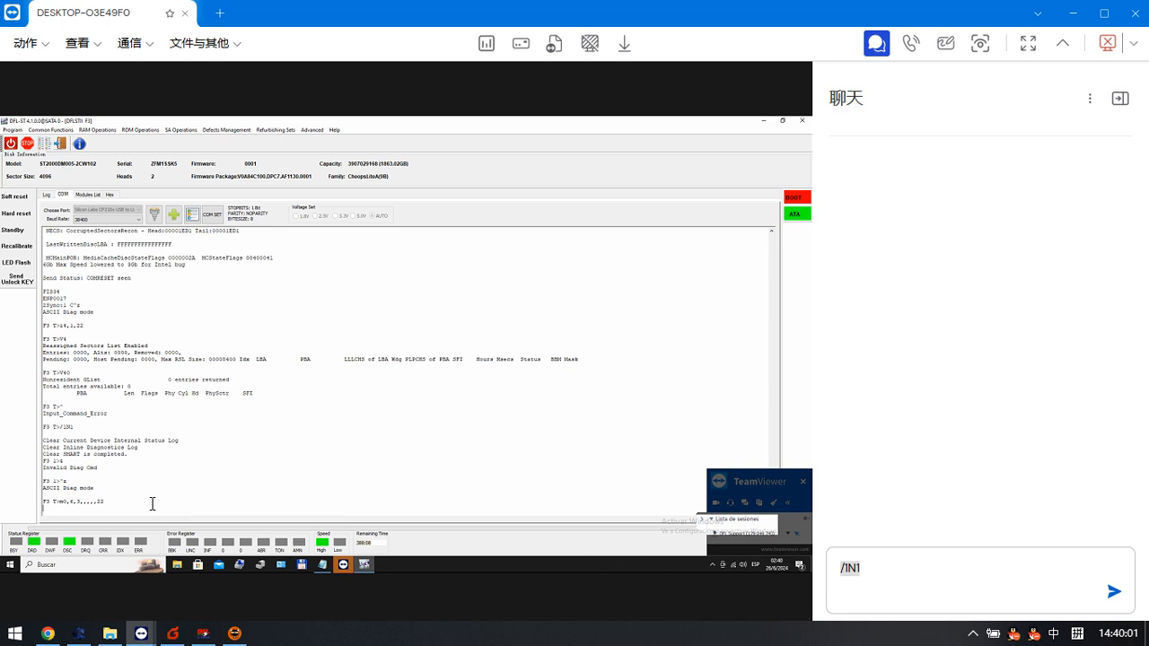
left_click(1120, 99)
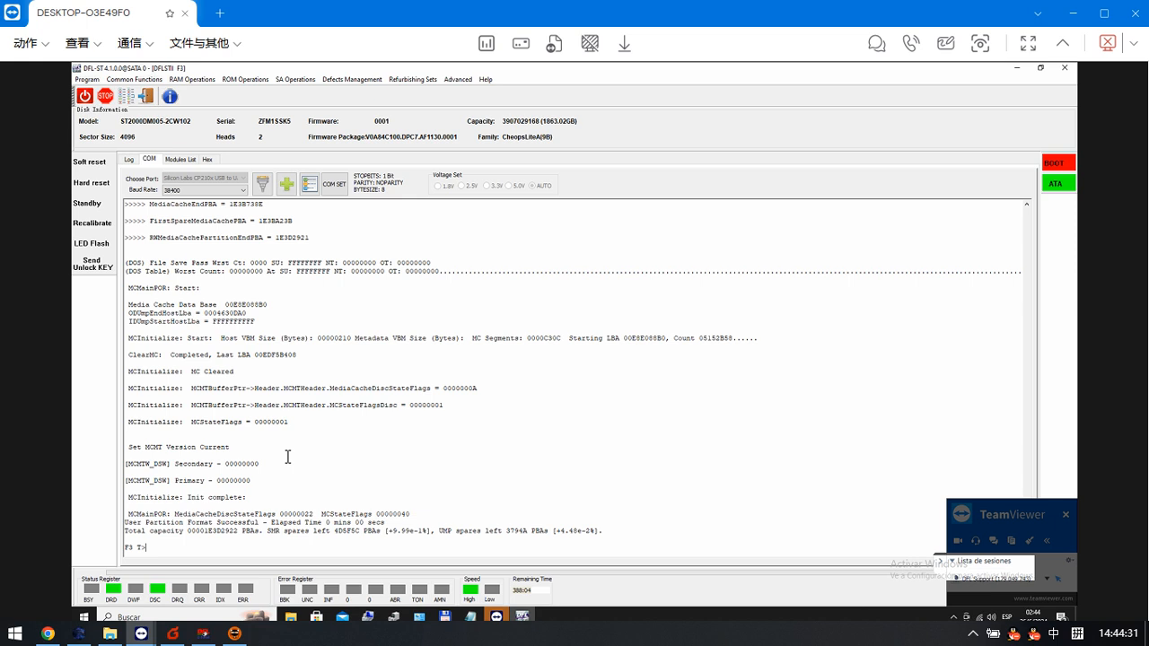
- List the non-resident G-List with V40 and switch the terminal to ESLIP mode
type("V40")
key("Return")
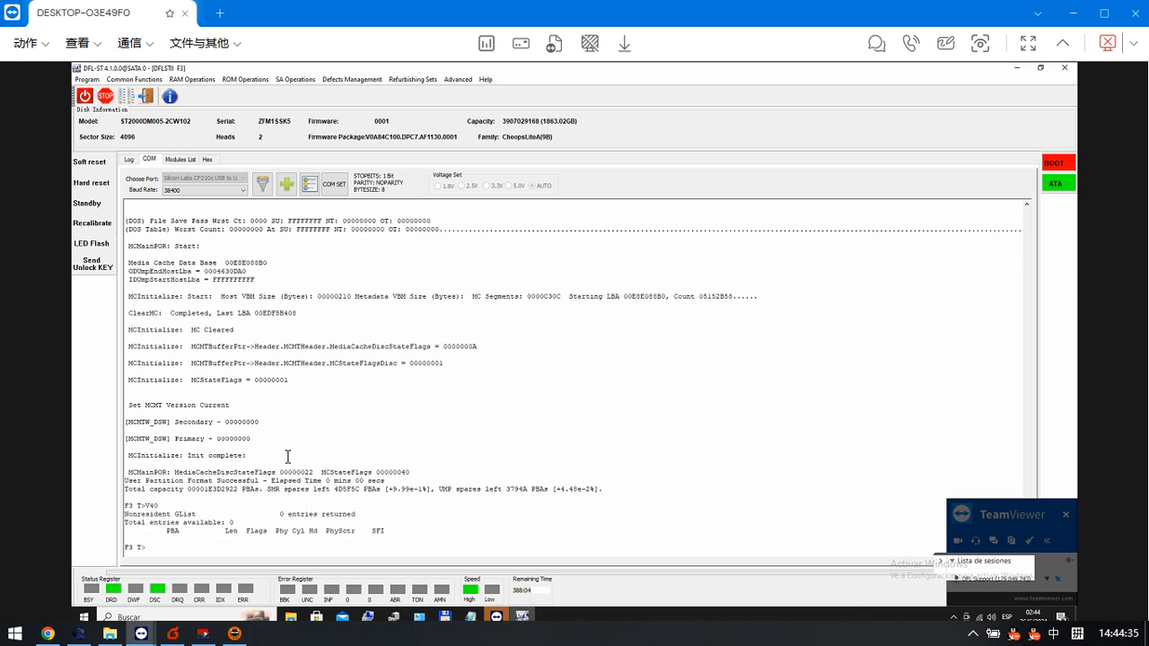
key("ctrl+t")
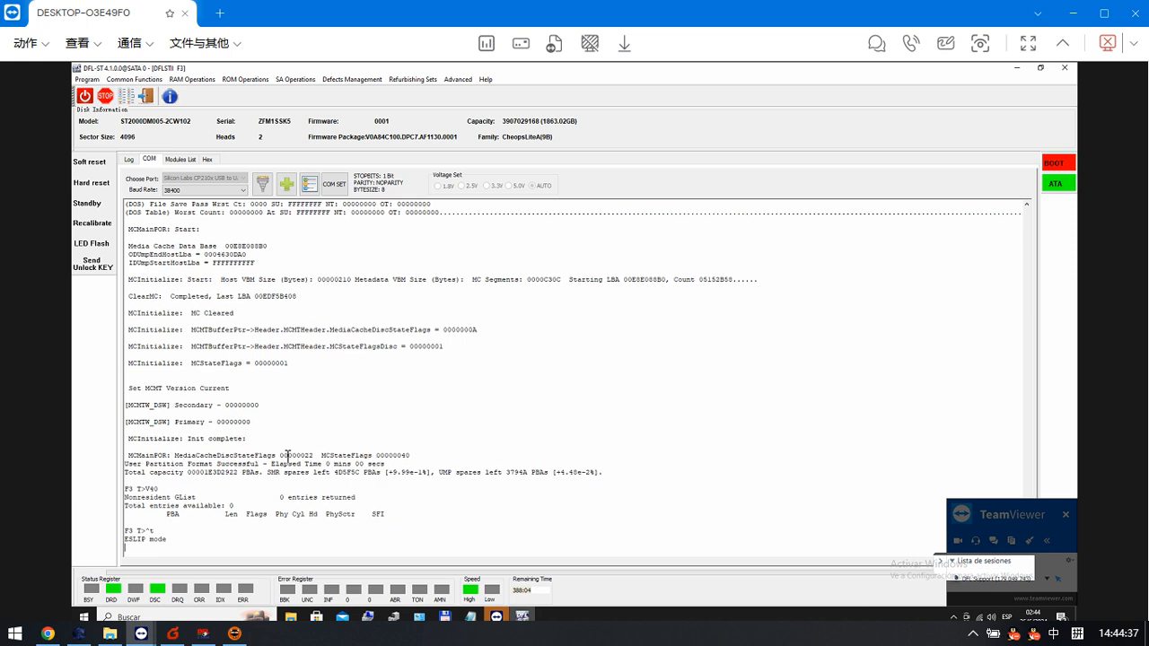
- Open the HDD scan, run a Read Verify scan from LBA 0 with block size 256, and stop it
left_click(126, 96)
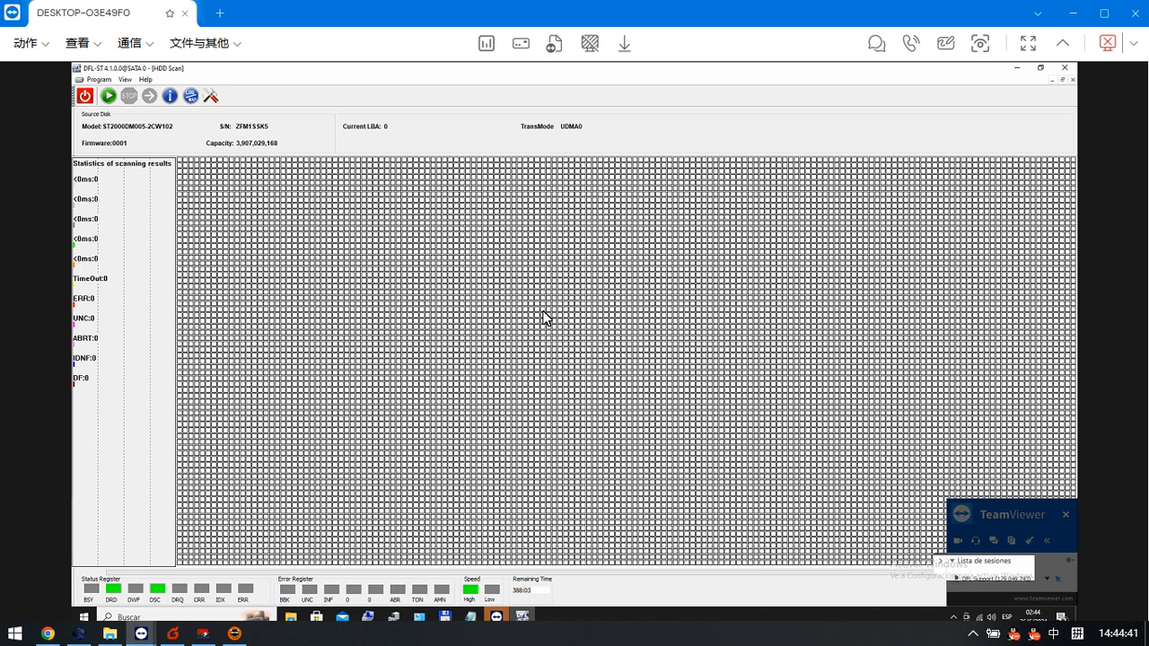
left_click(110, 97)
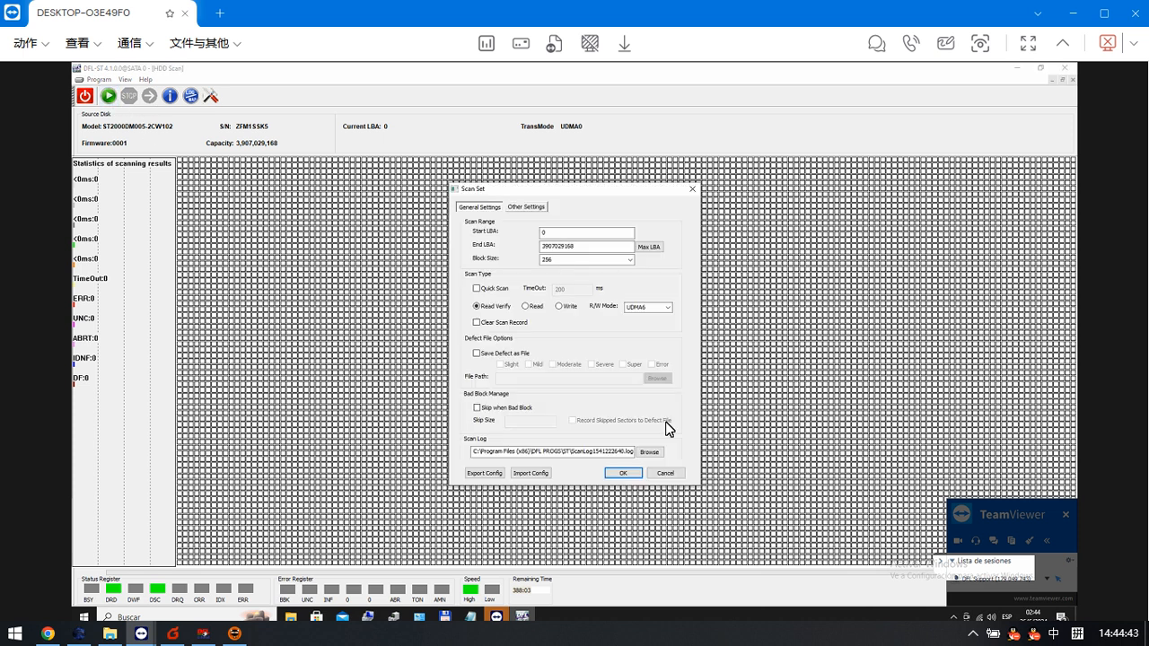
left_click(620, 474)
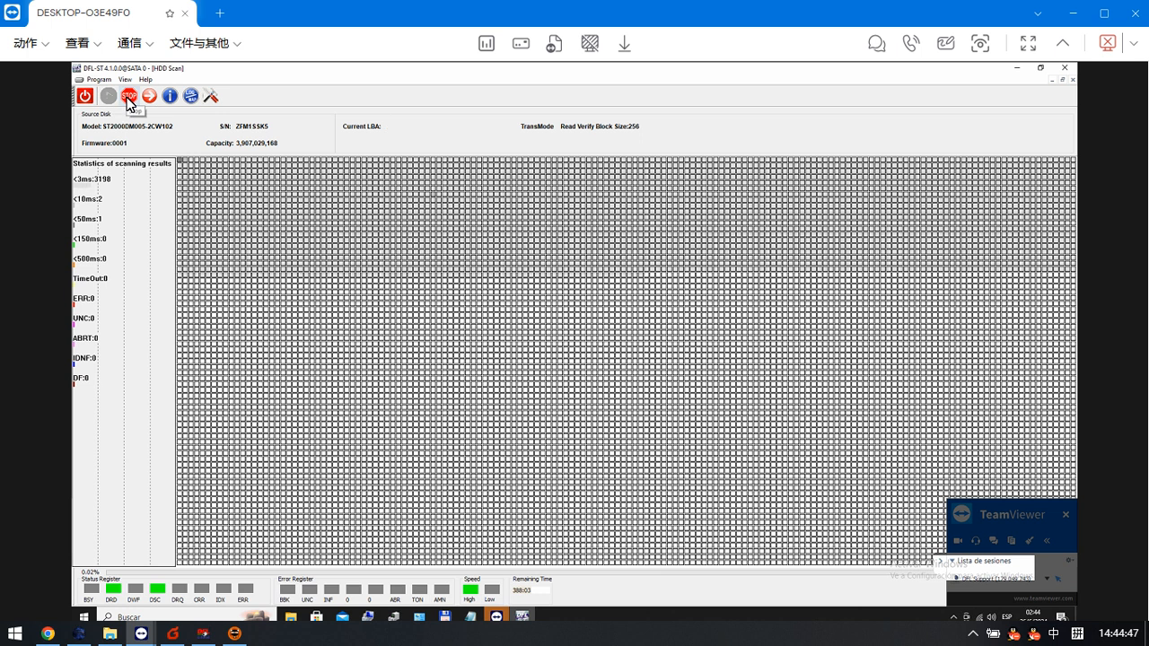
left_click(129, 98)
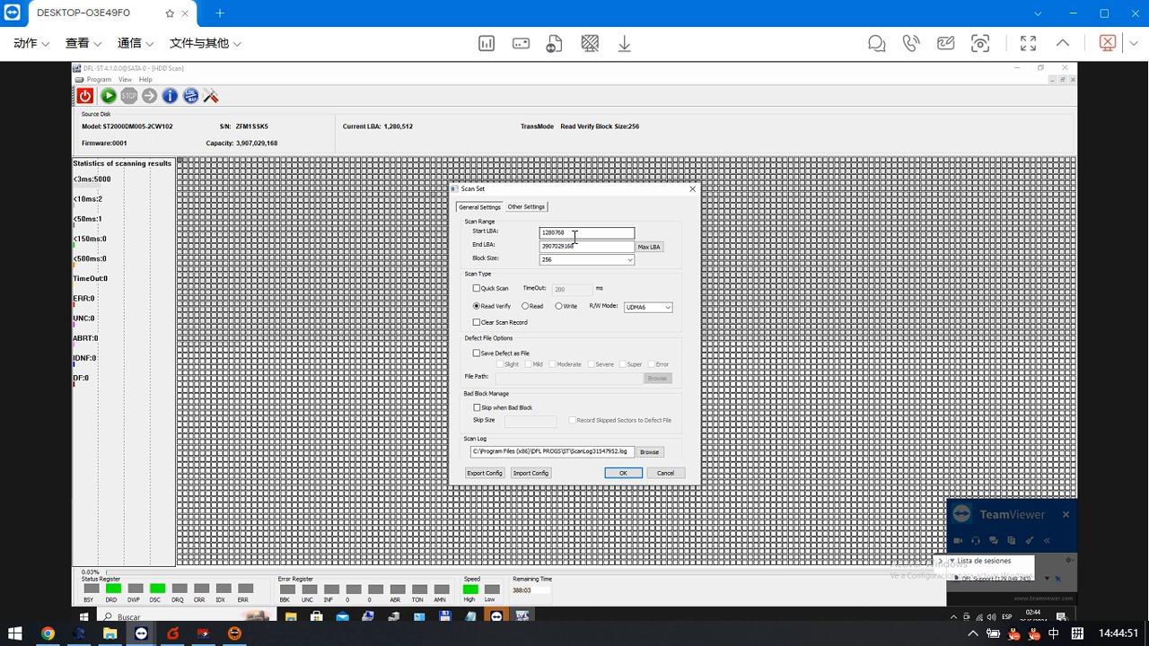
left_click(586, 234)
type("3890000000")
left_click(621, 473)
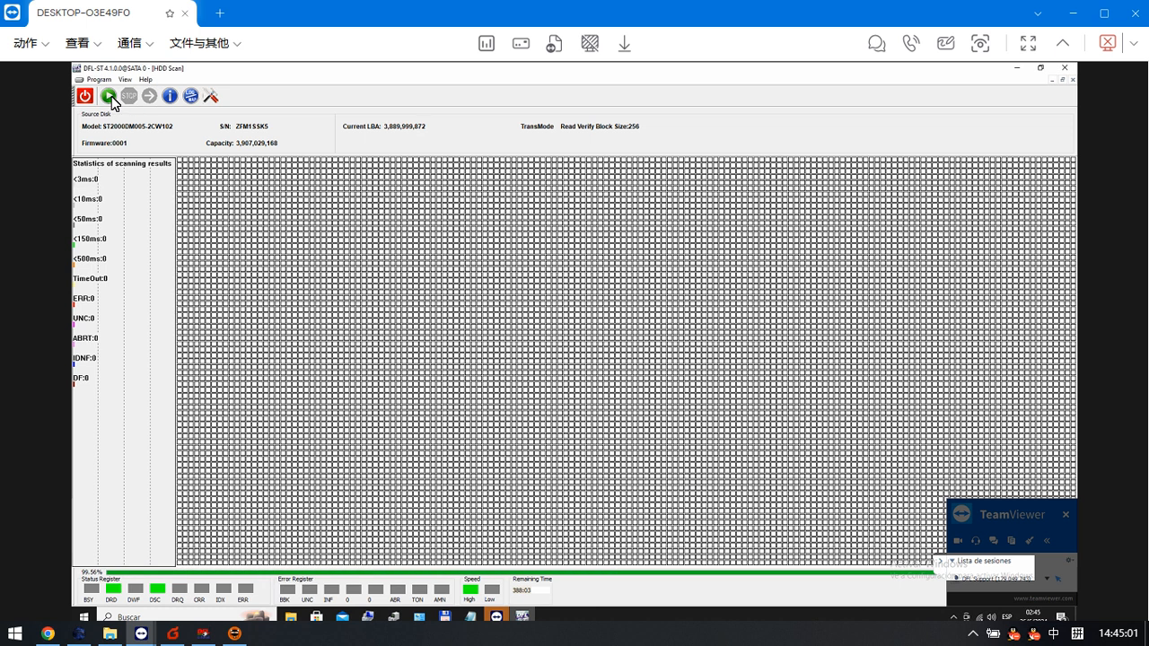
left_click(109, 96)
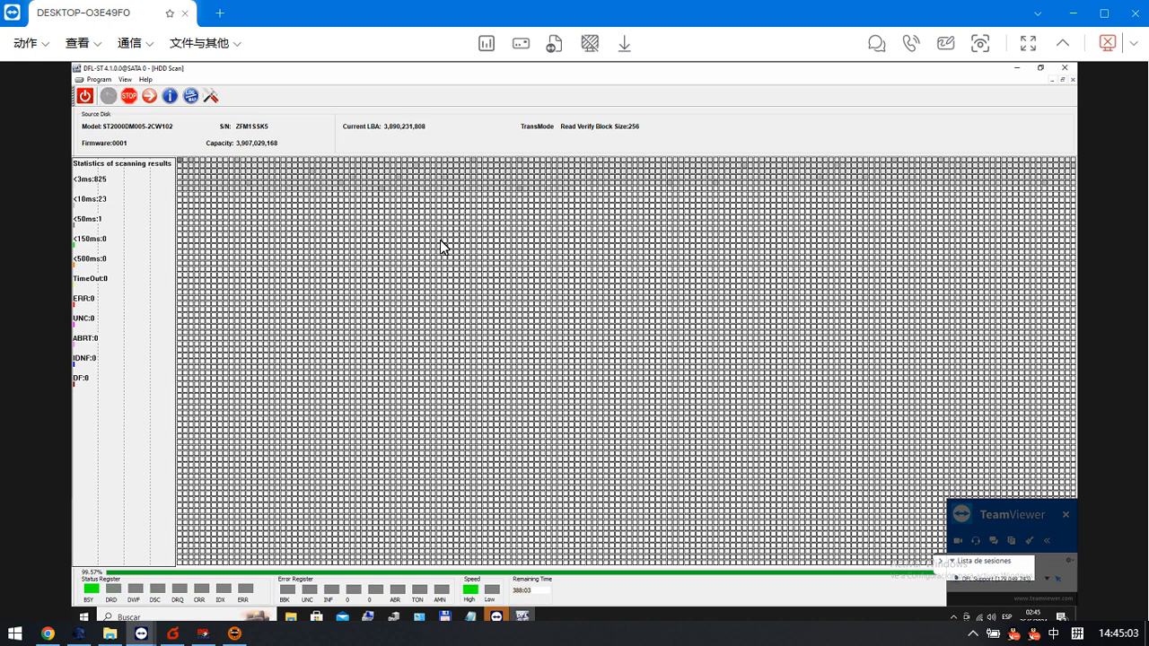